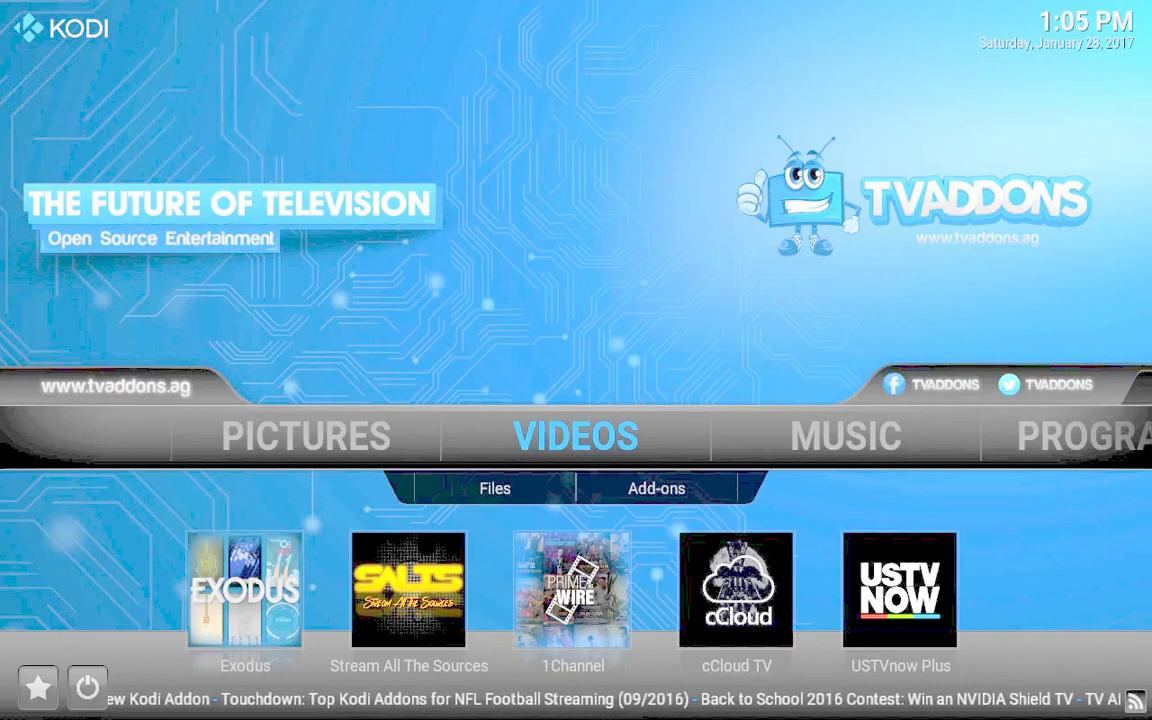
Step: Open the Subtitles category of the video settings
key("Right")
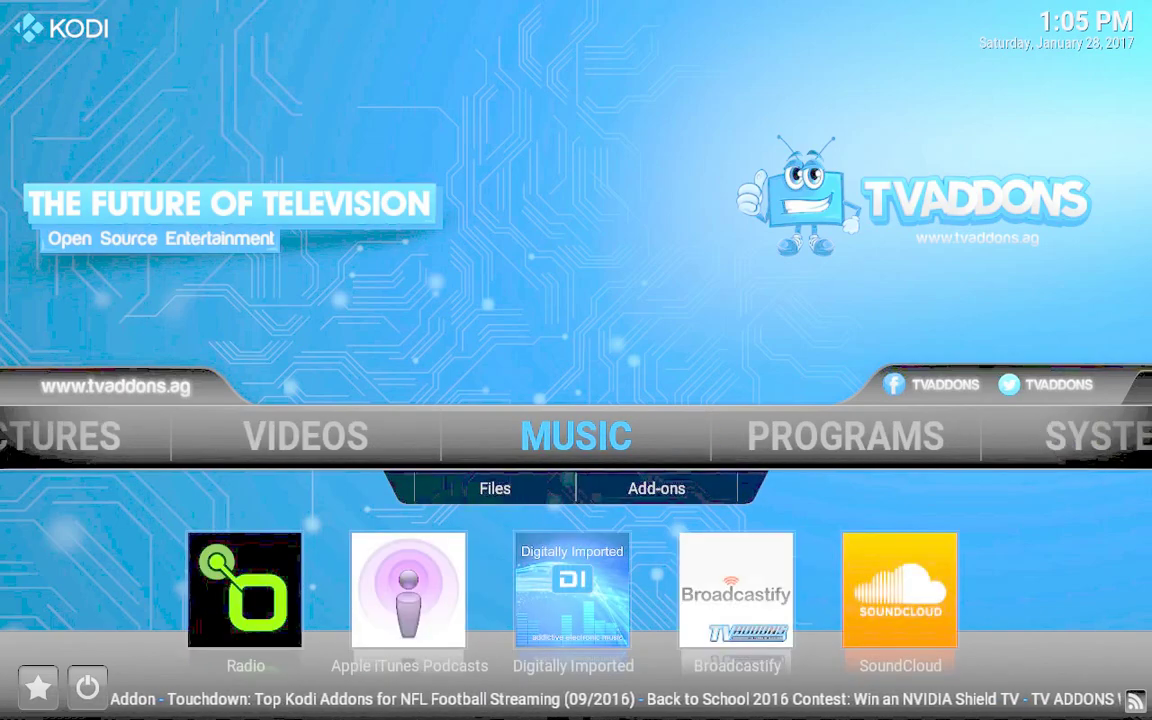
key("Right")
mouse_move(812, 437)
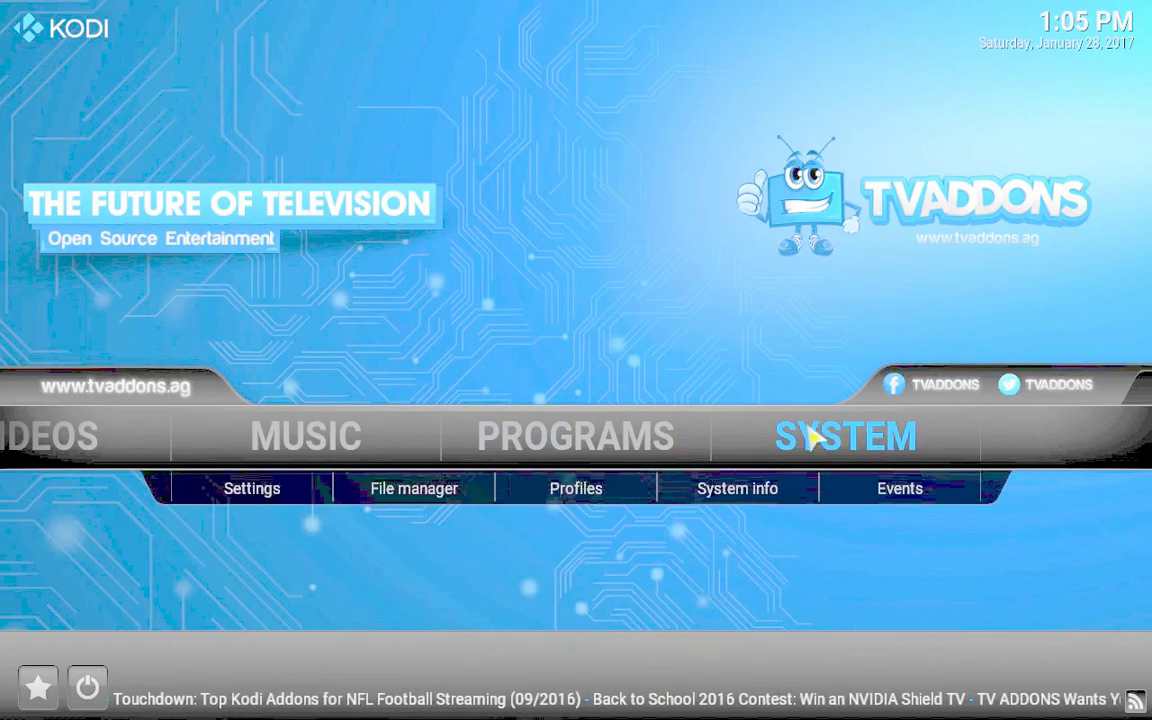
left_click(812, 437)
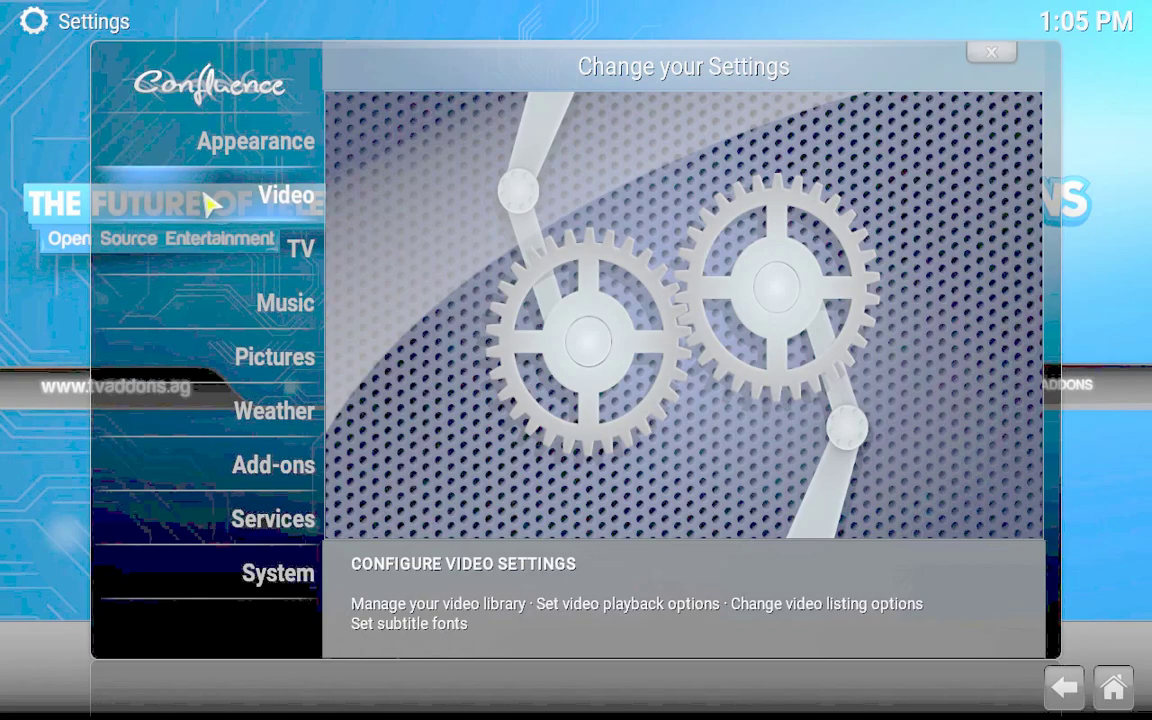
left_click(240, 203)
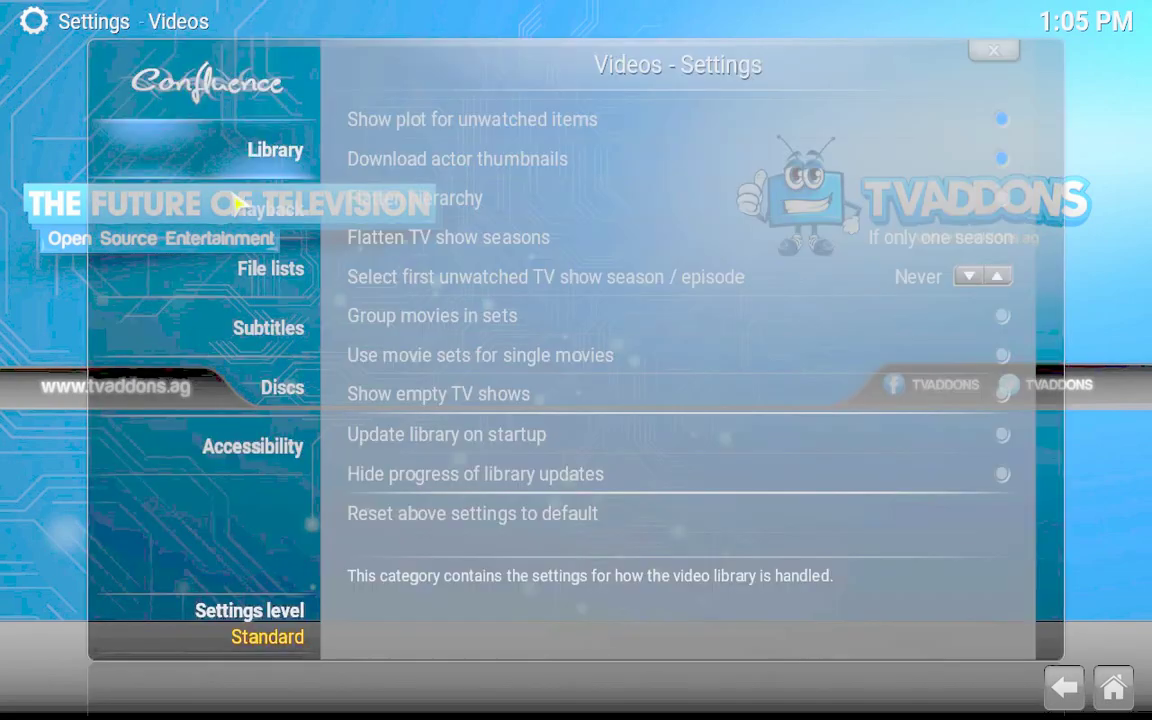
mouse_move(298, 327)
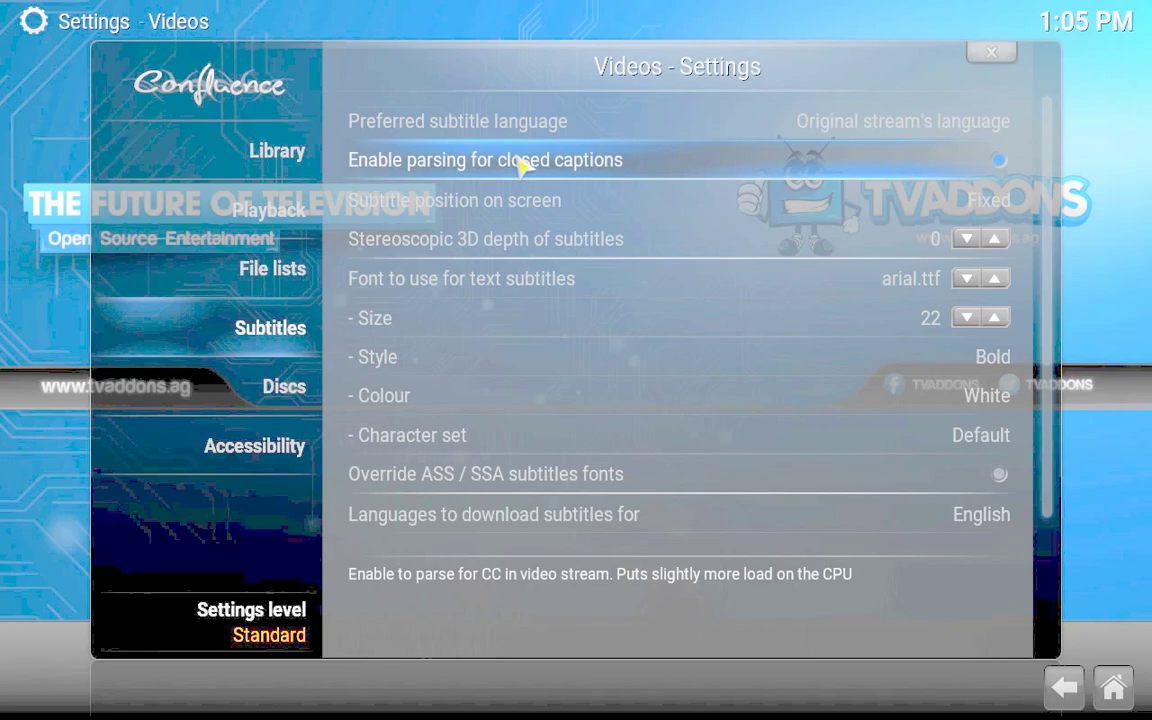
Step: Look through the languages offered for the preferred subtitle language and close the list without choosing one
left_click(578, 124)
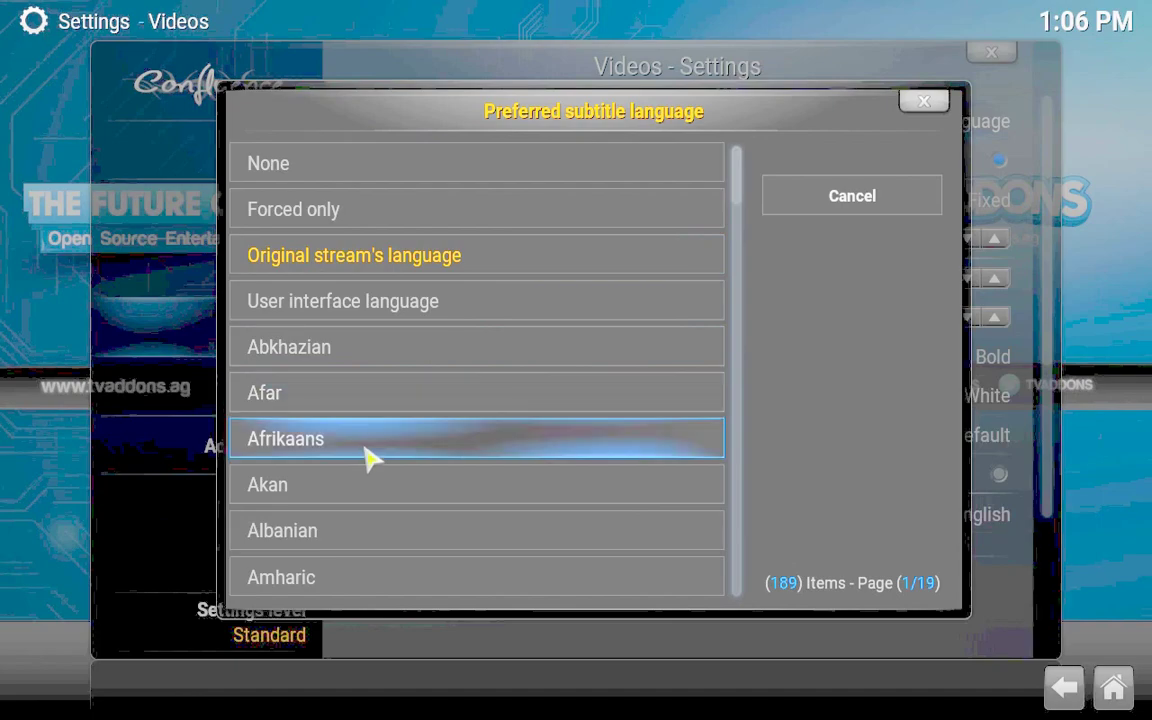
scroll(368, 475, "down", 7)
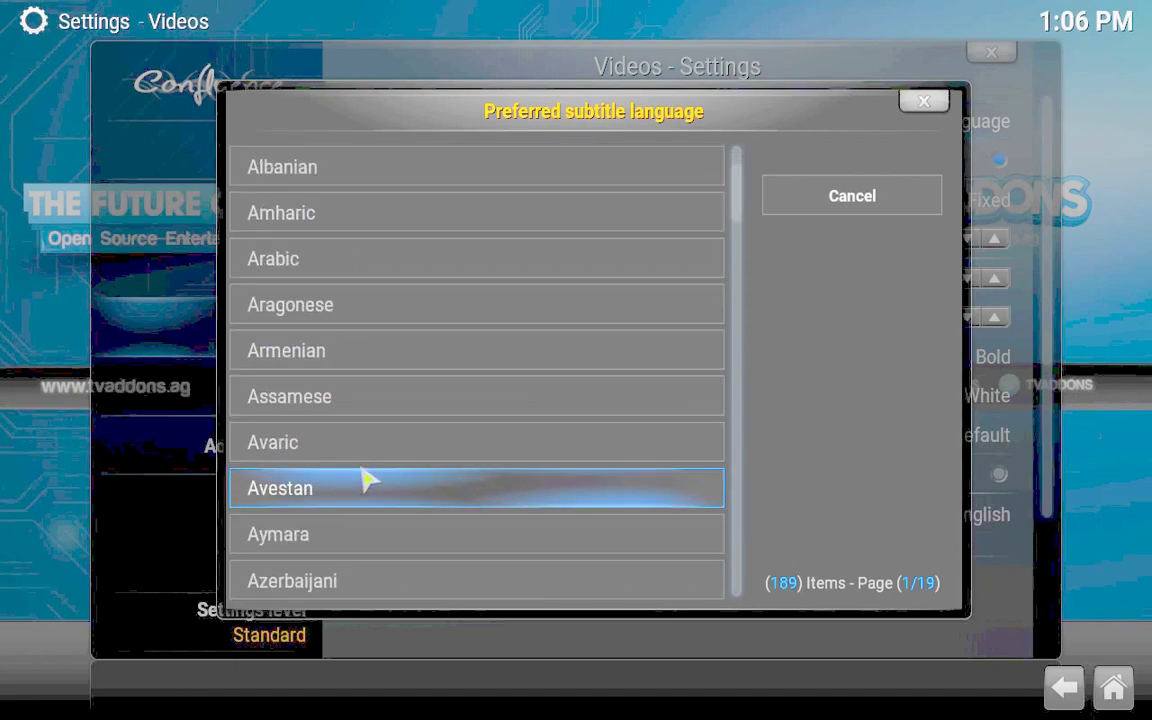
scroll(368, 480, "down", 14)
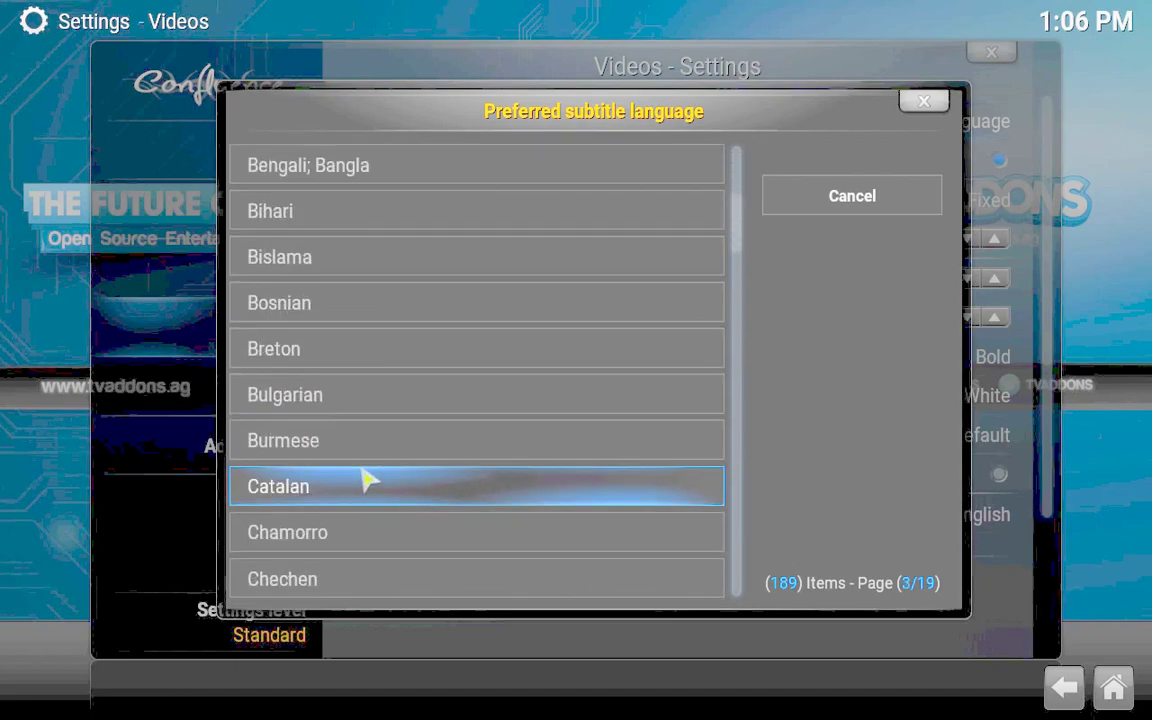
scroll(561, 305, "up", 11)
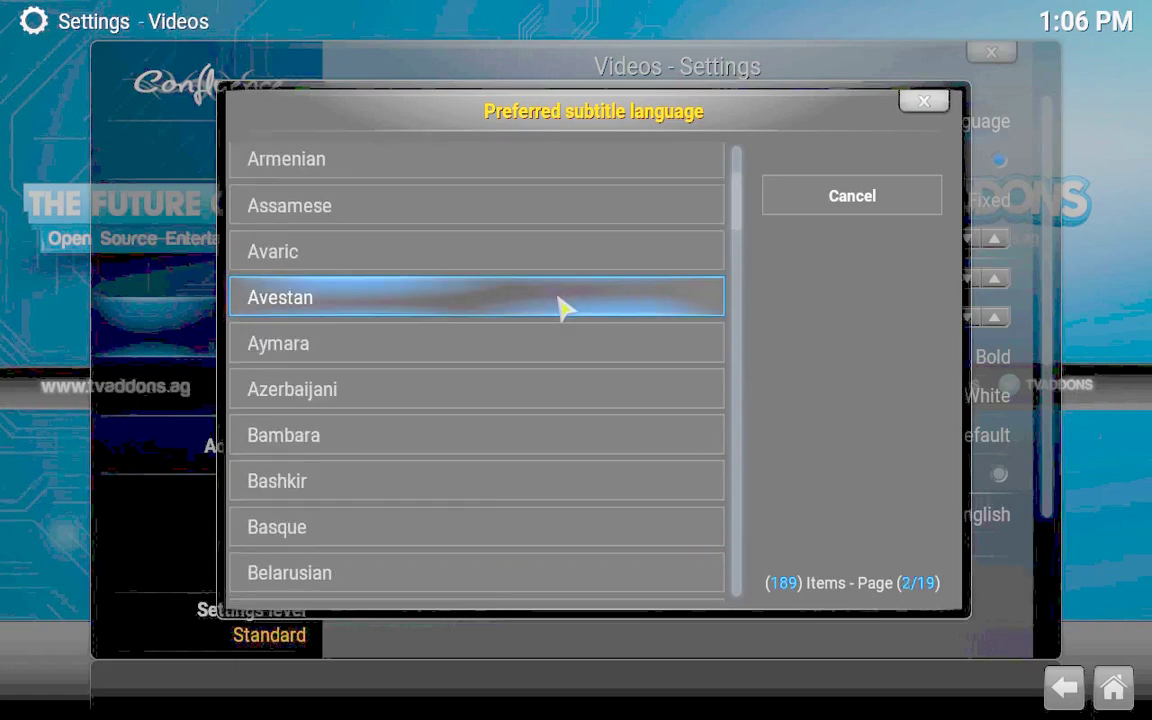
scroll(561, 305, "up", 12)
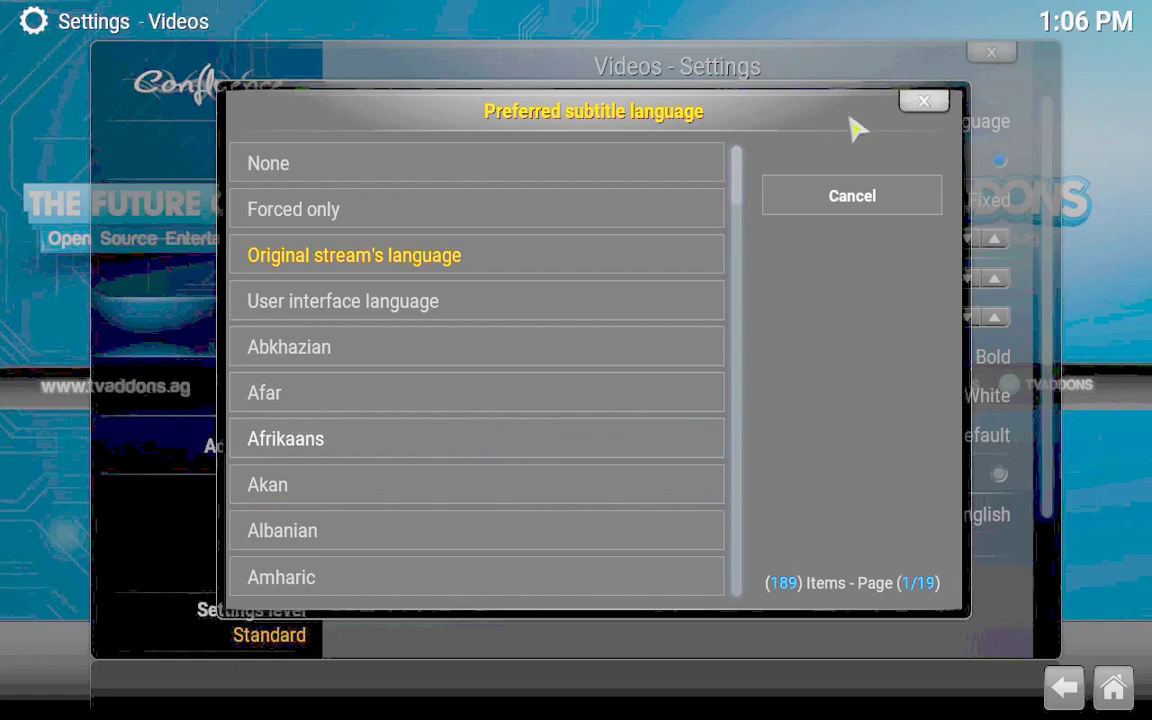
left_click(922, 106)
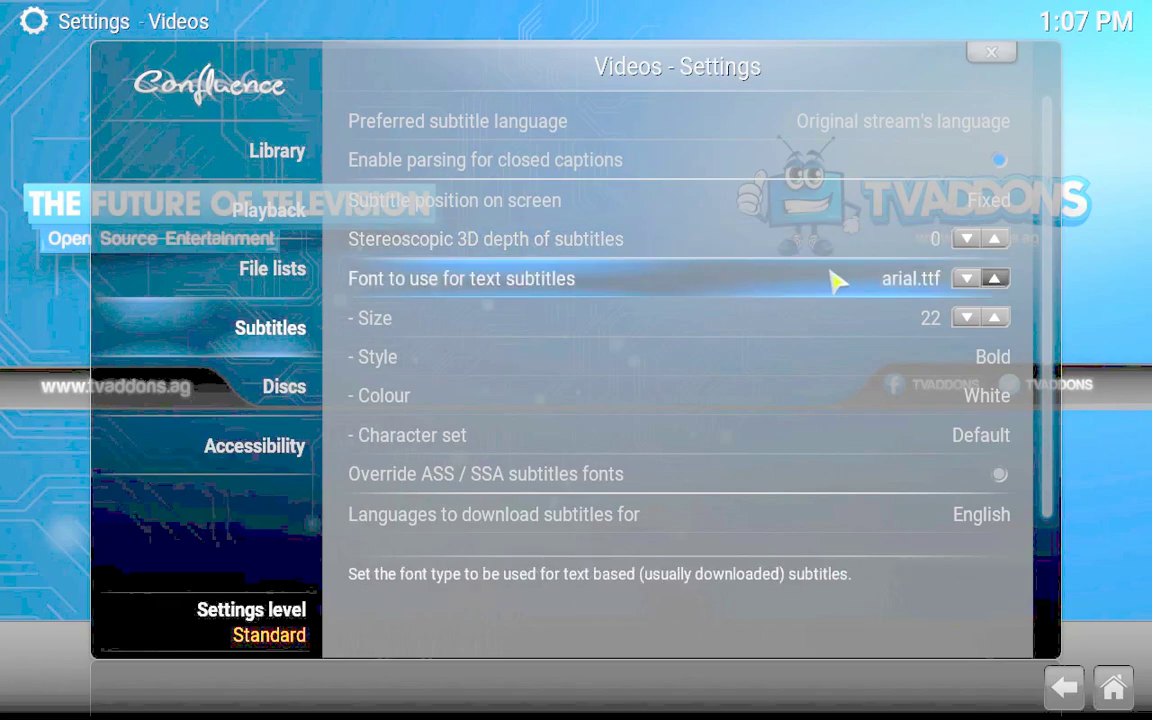
Step: Try another text subtitle font, return it to arial.ttf, and set the subtitle size to 26
left_click(968, 280)
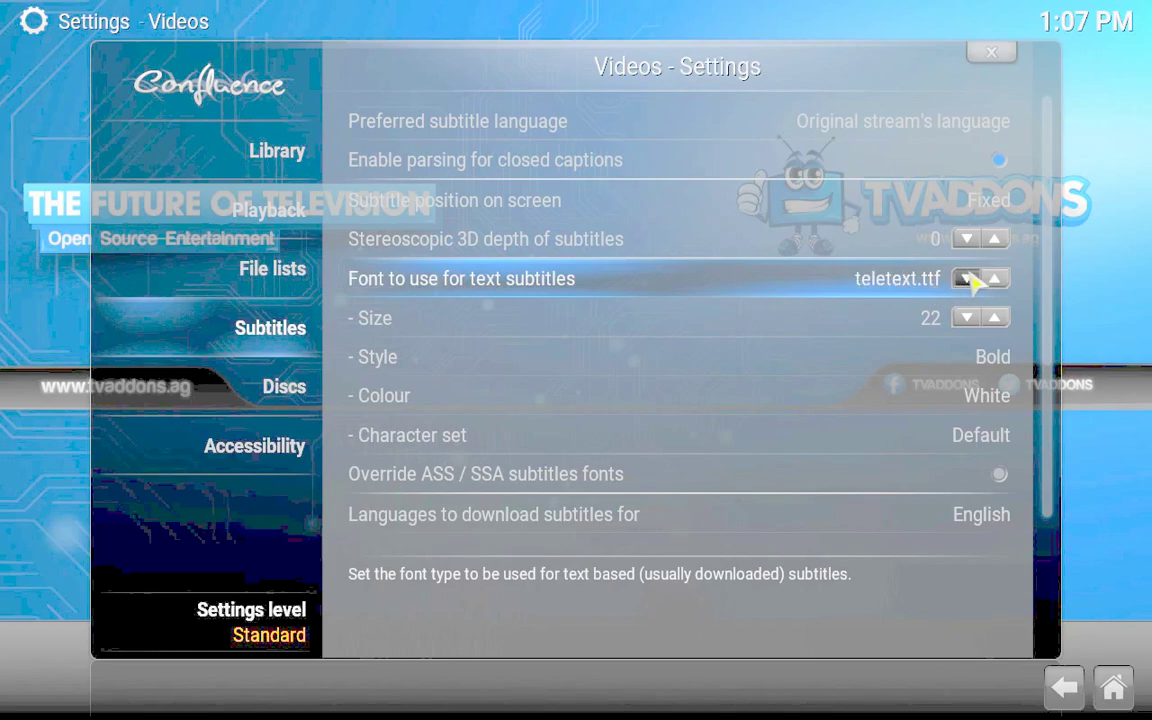
left_click(1001, 282)
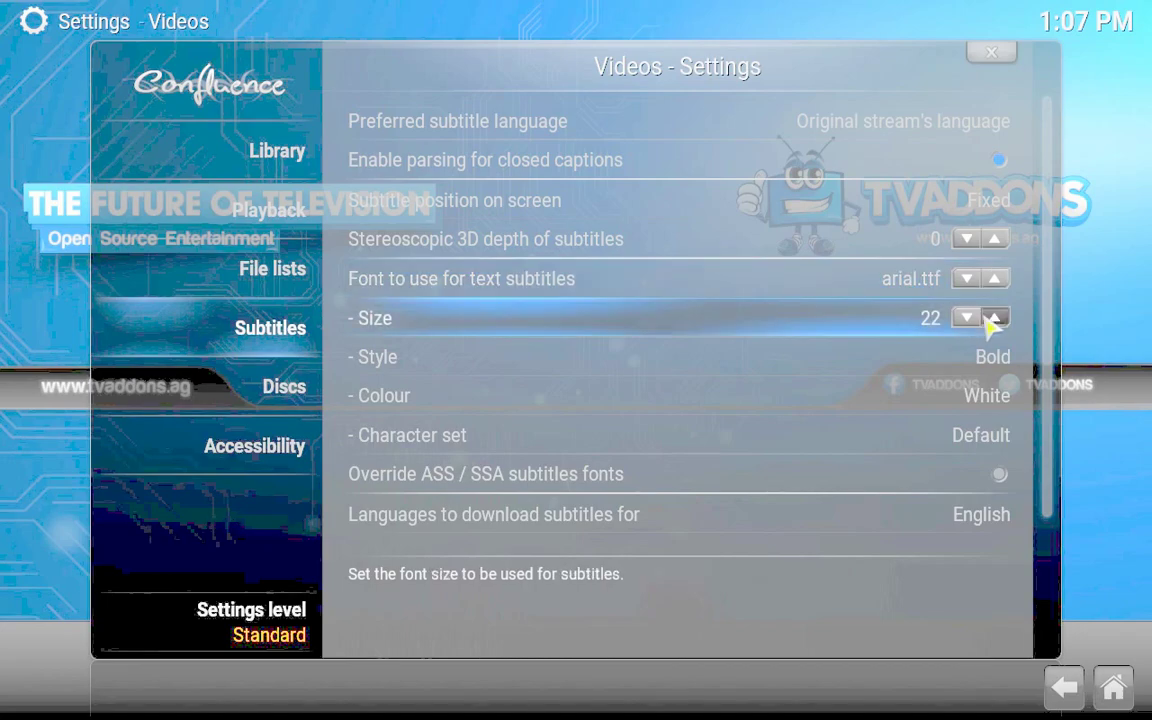
left_click(995, 318)
left_click(995, 318)
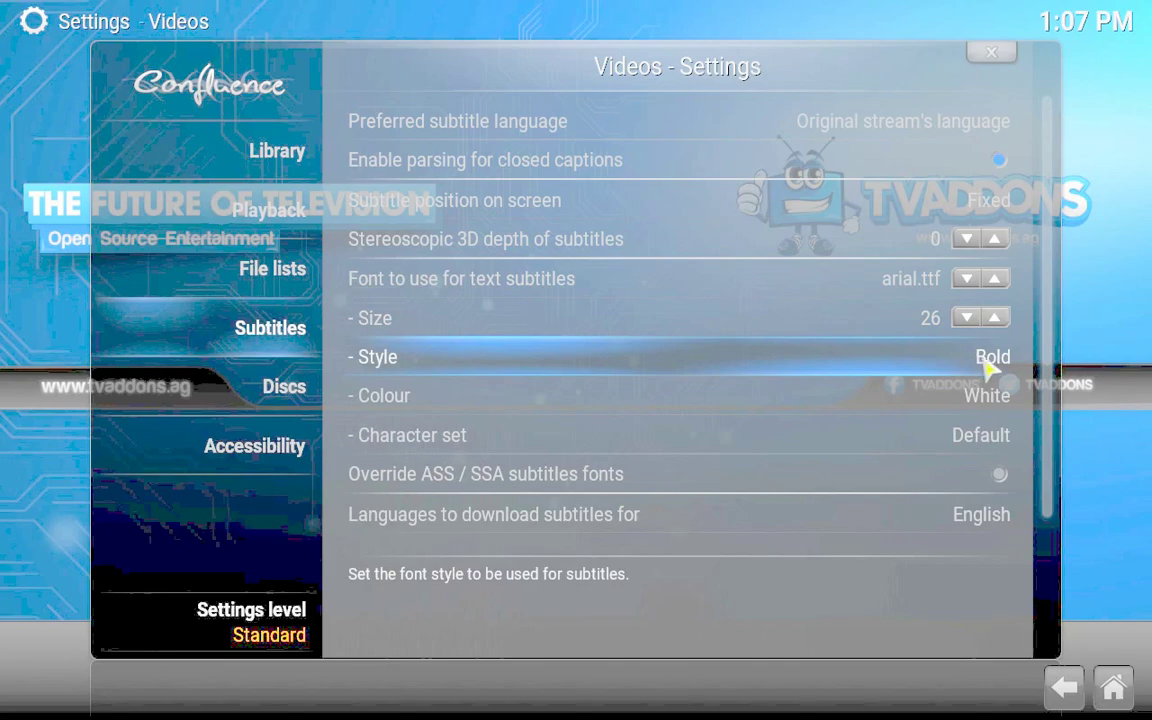
Step: Check the available subtitle font styles without changing them and choose White as the subtitle colour
left_click(988, 366)
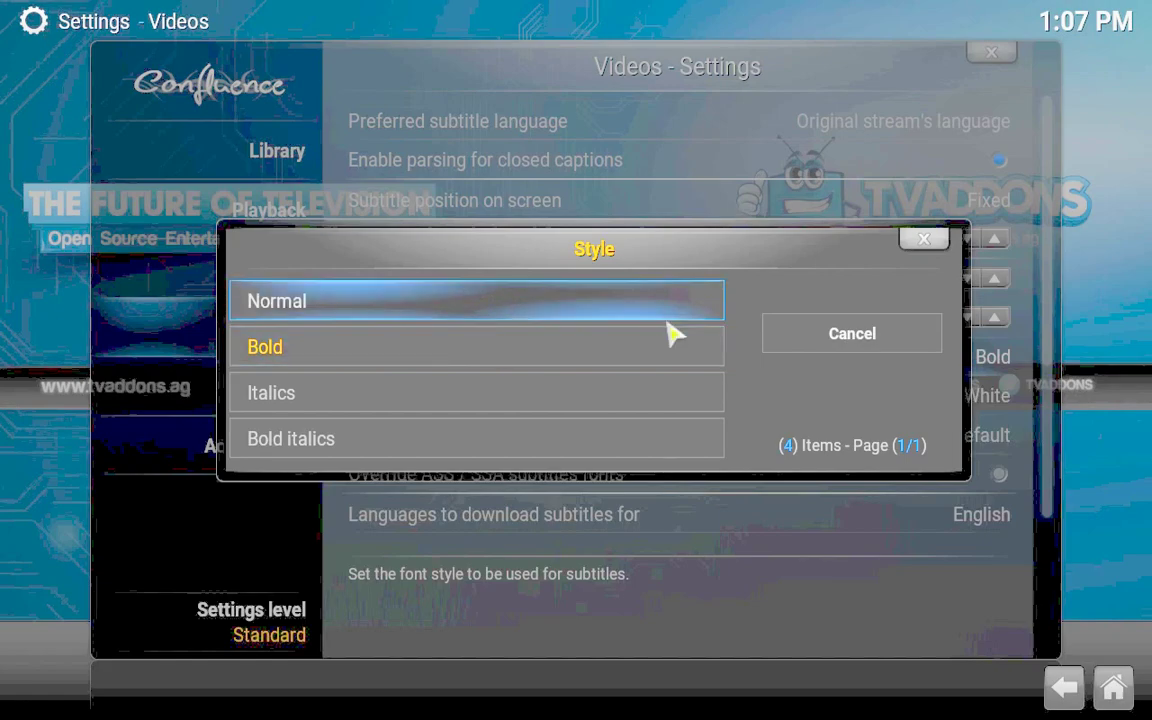
left_click(924, 240)
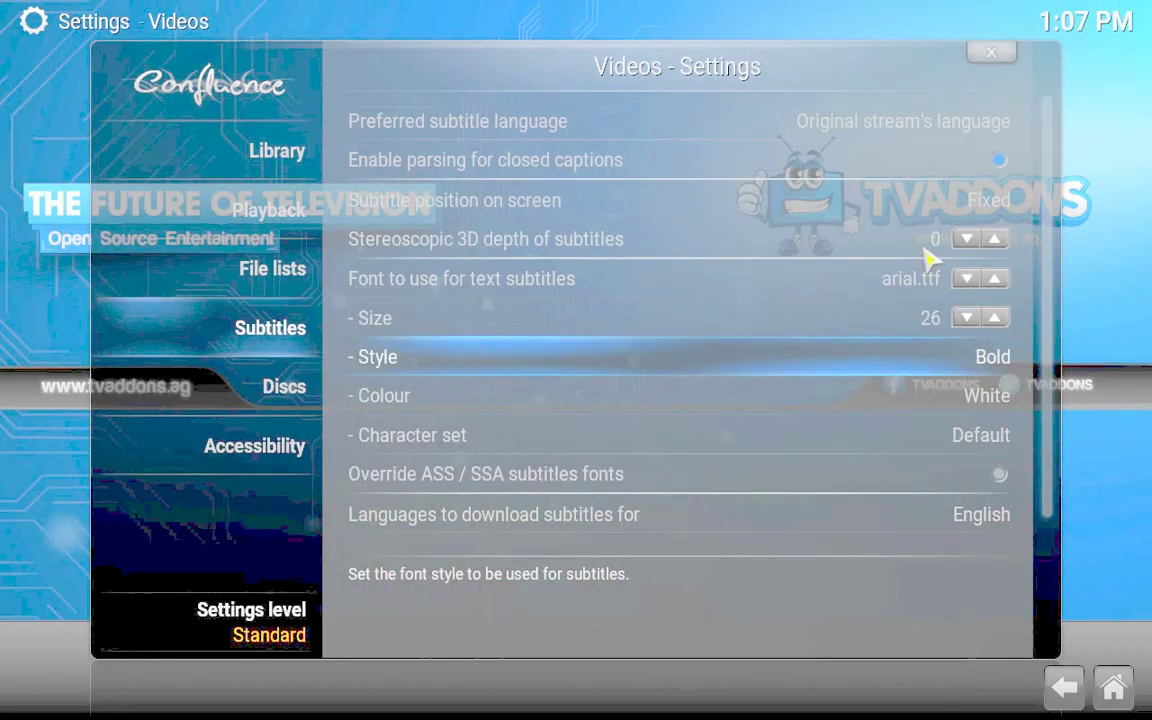
left_click(840, 405)
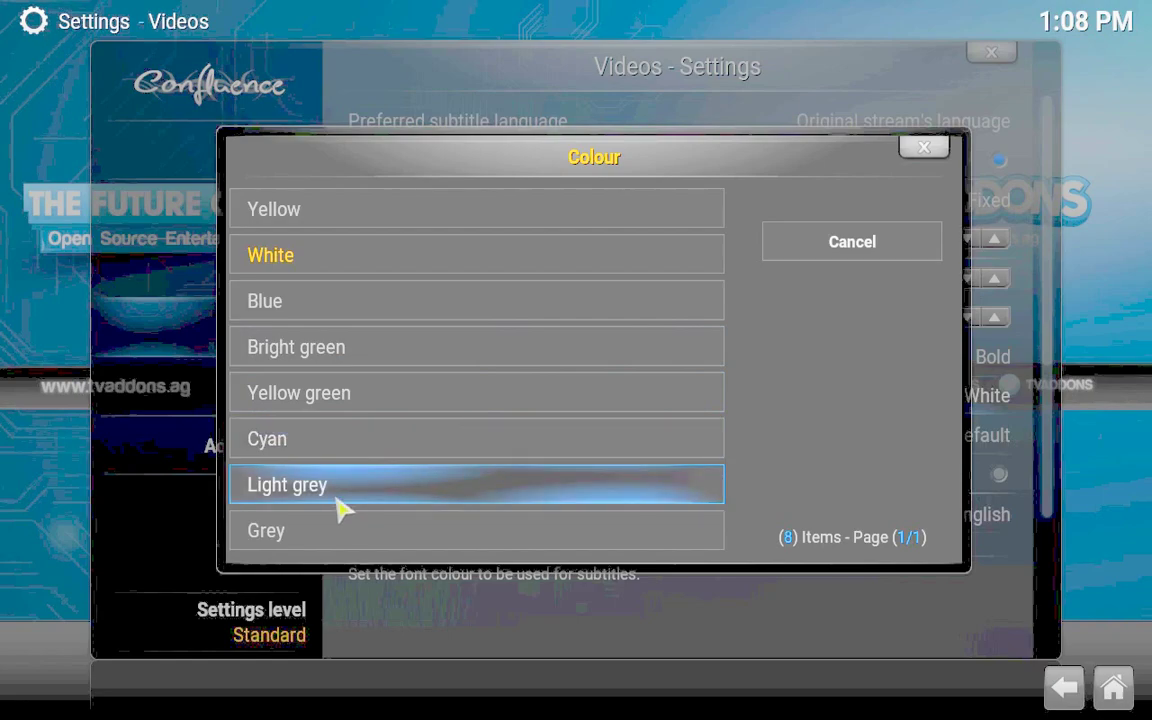
left_click(417, 258)
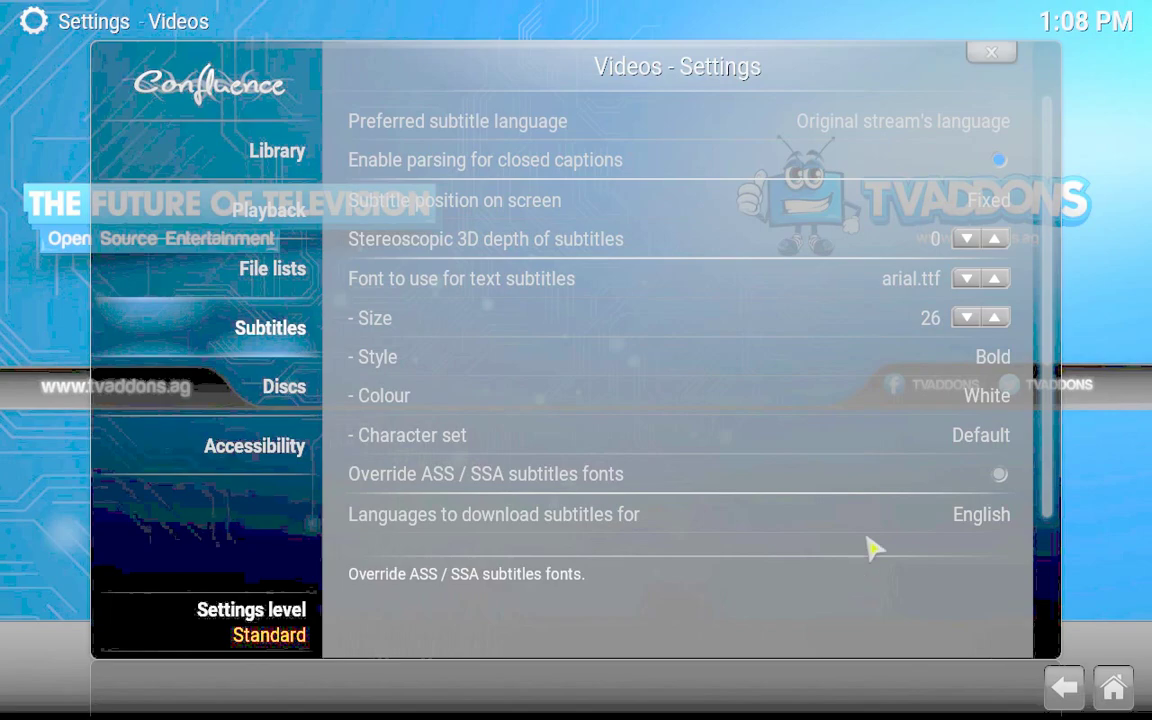
Step: Add Spanish to the languages to download subtitles for and confirm the selection
left_click(881, 524)
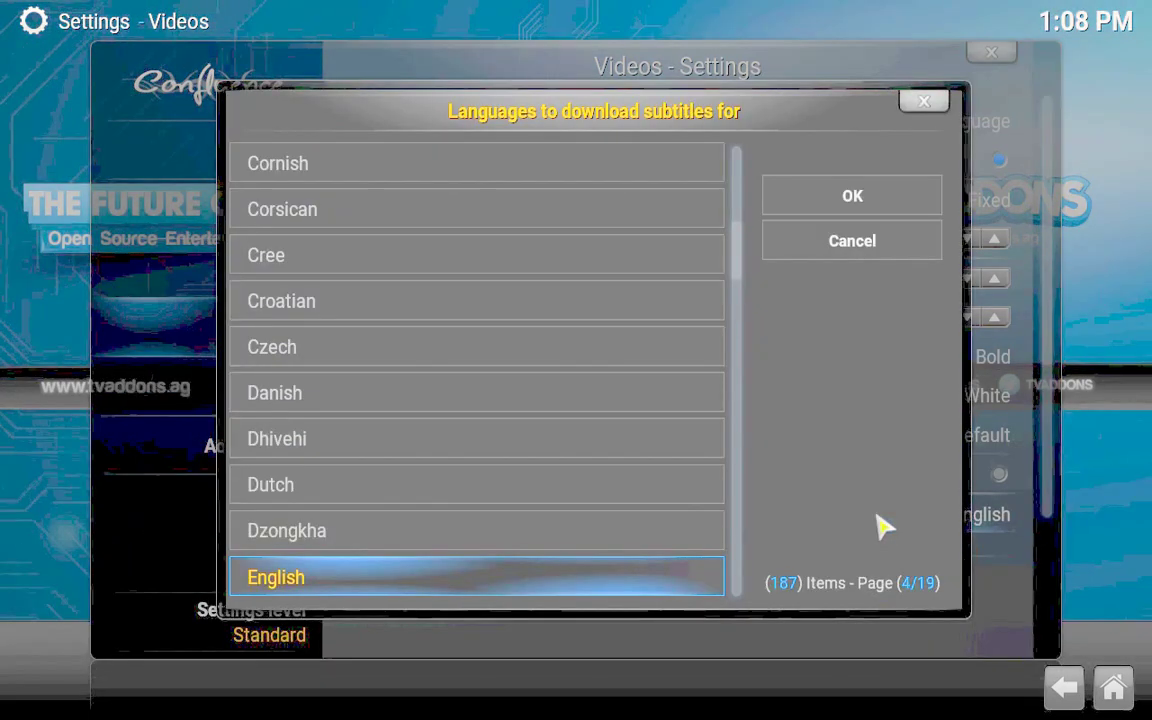
scroll(513, 505, "down", 4)
scroll(513, 505, "down", 20)
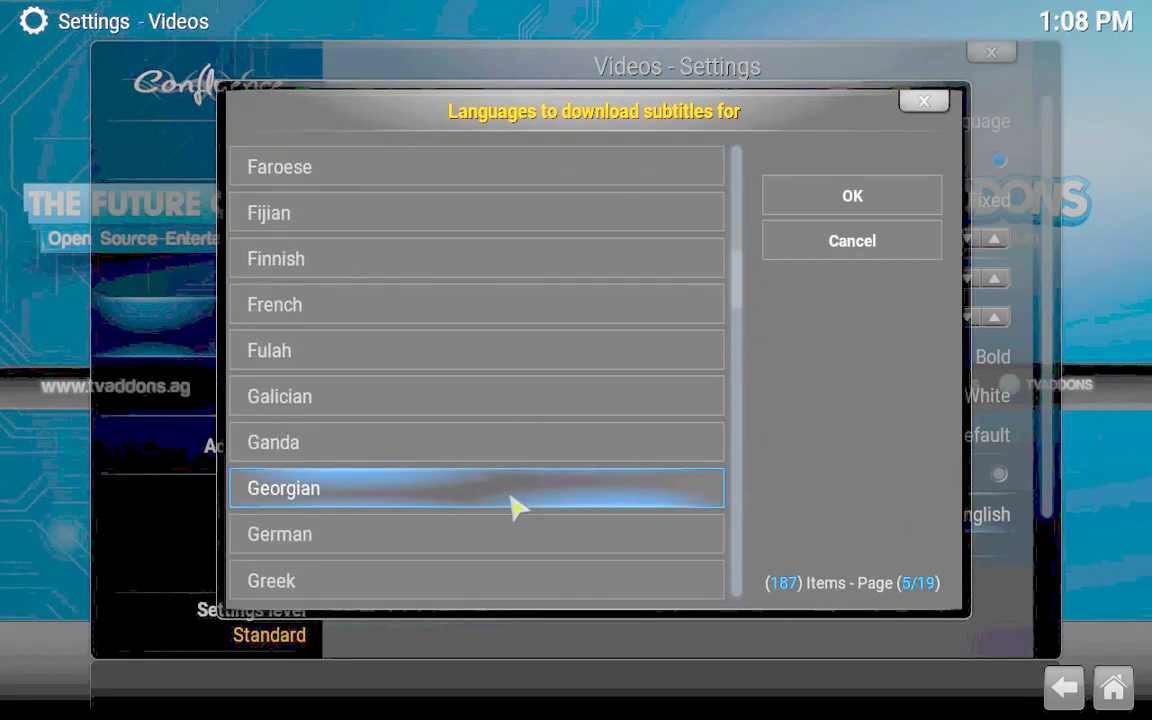
scroll(513, 505, "down", 20)
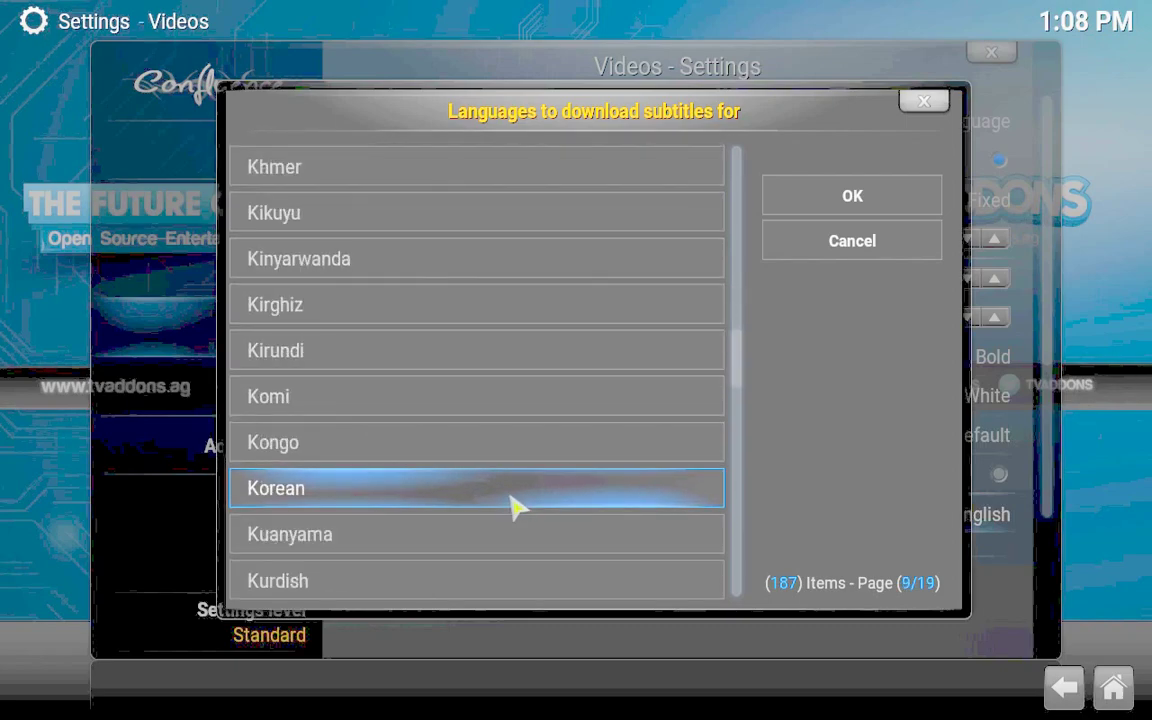
scroll(513, 505, "down", 20)
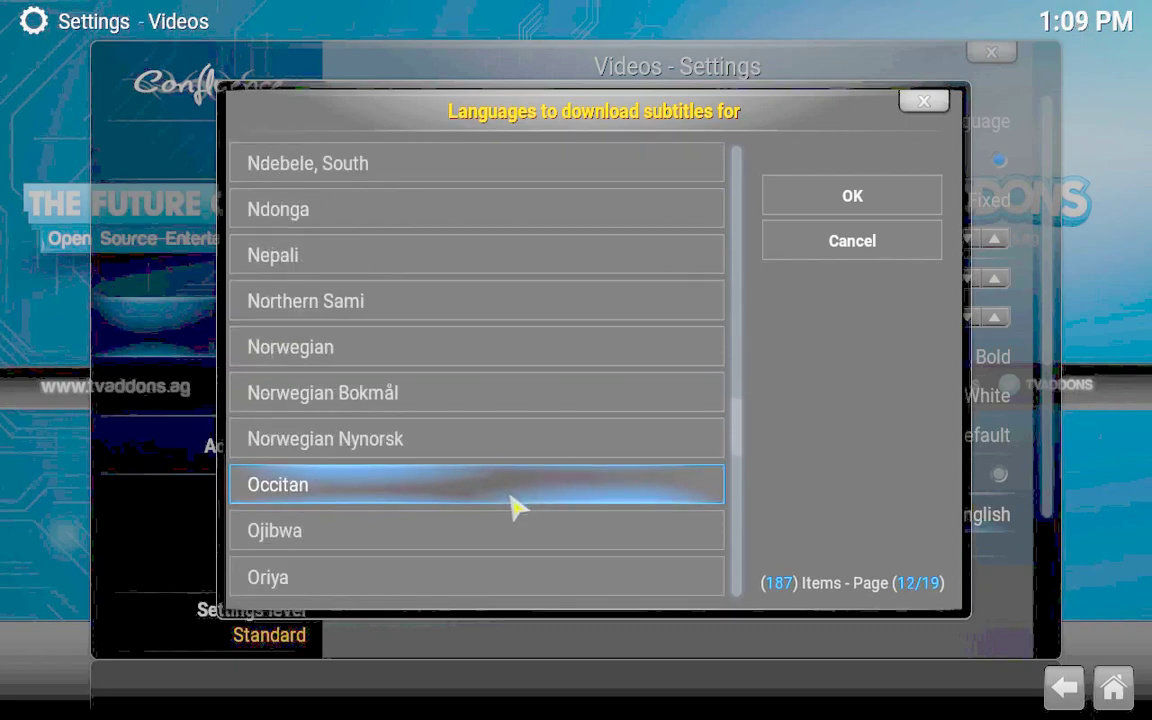
scroll(513, 505, "down", 12)
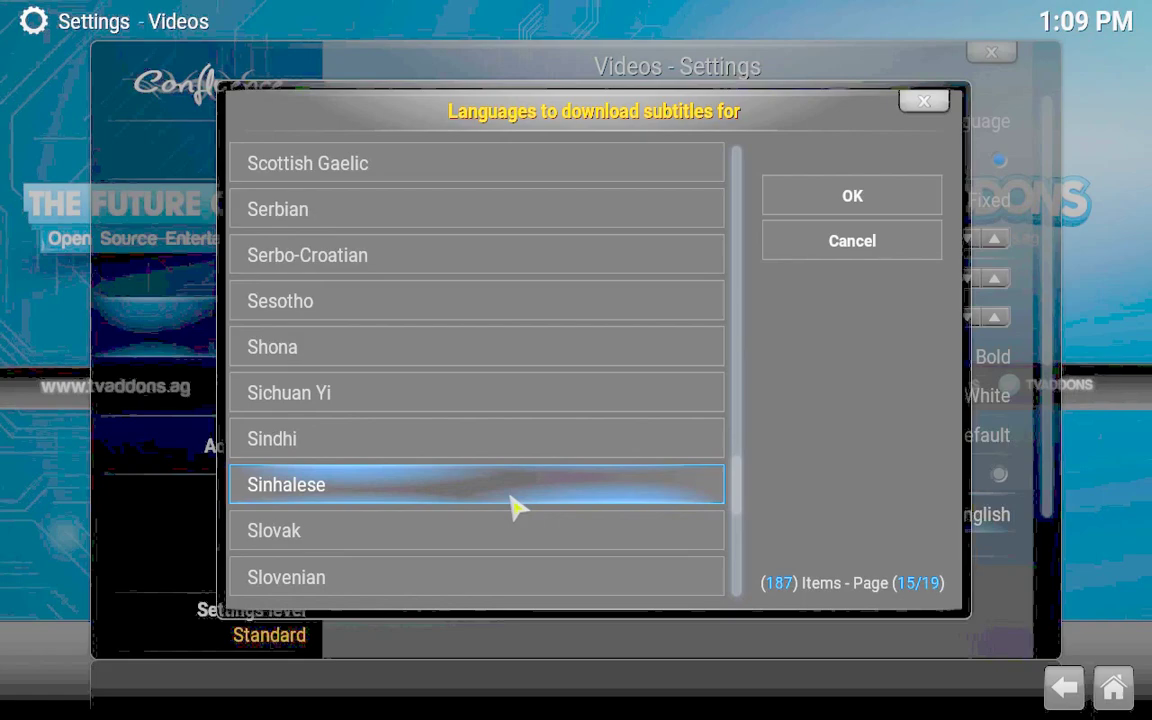
scroll(513, 505, "down", 4)
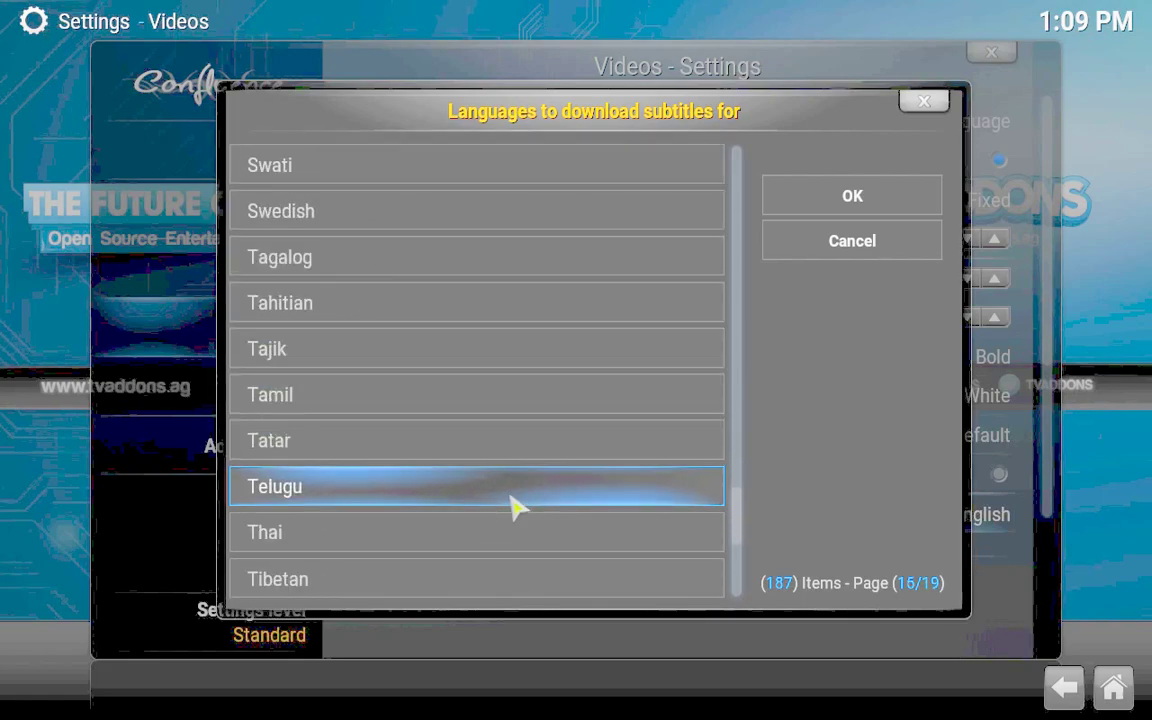
scroll(513, 505, "up", 6)
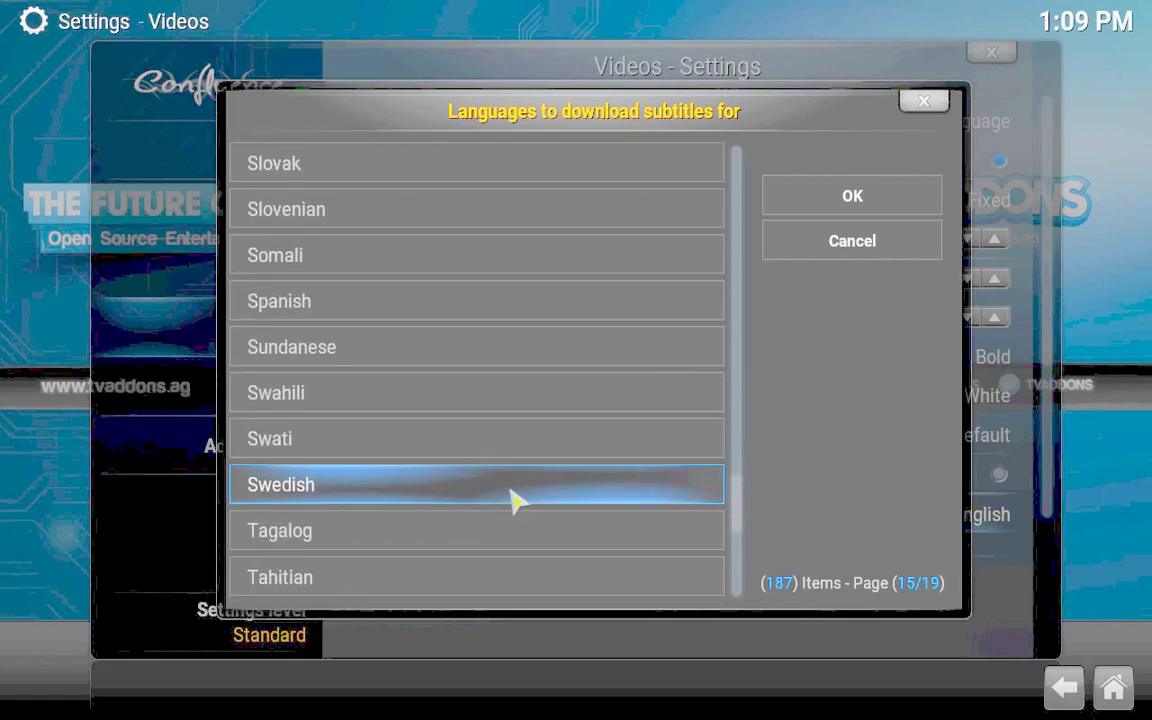
scroll(513, 500, "up", 1)
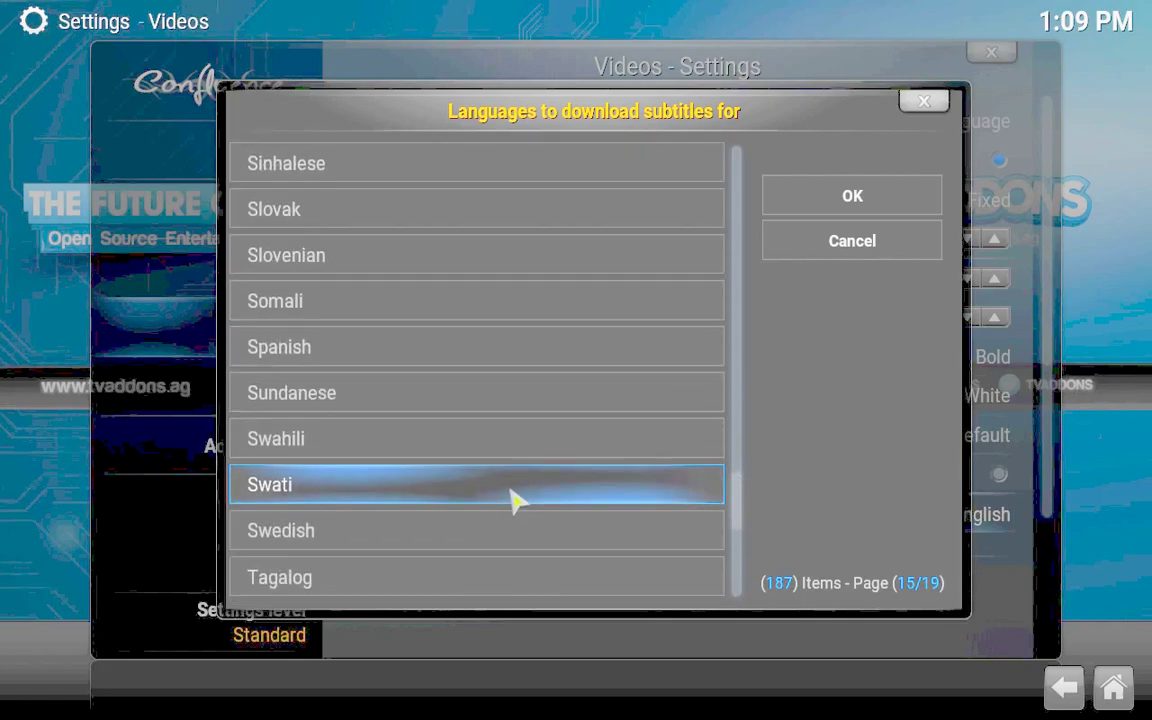
left_click(303, 352)
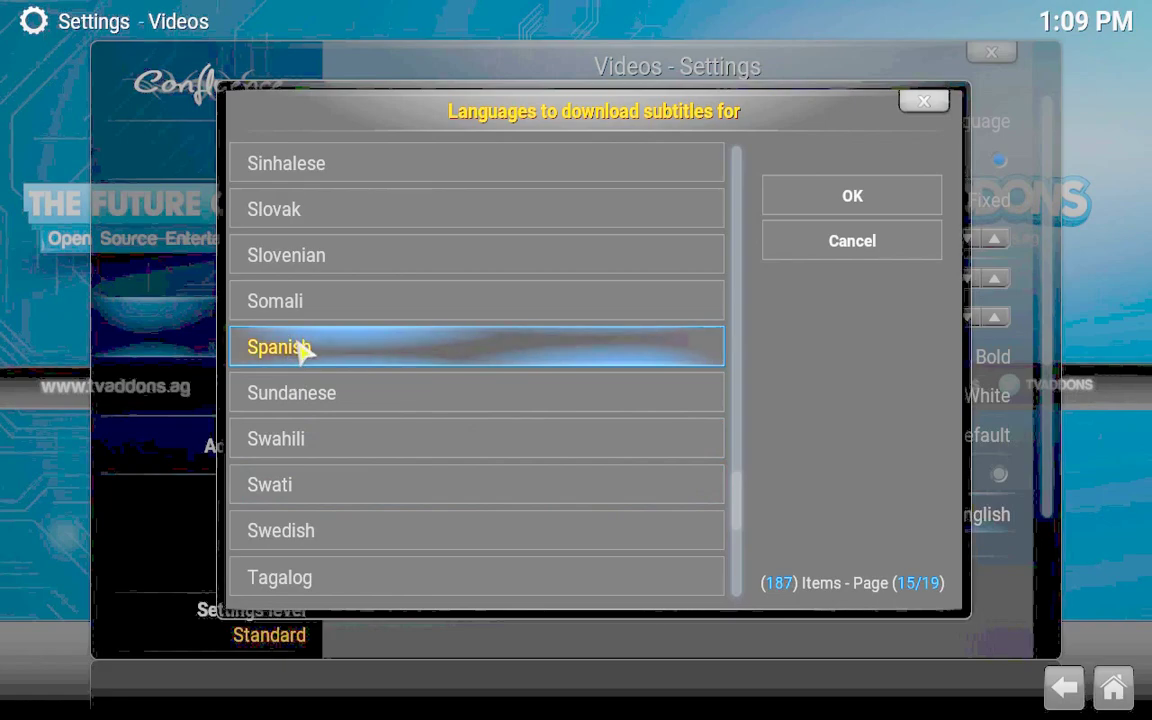
left_click(922, 195)
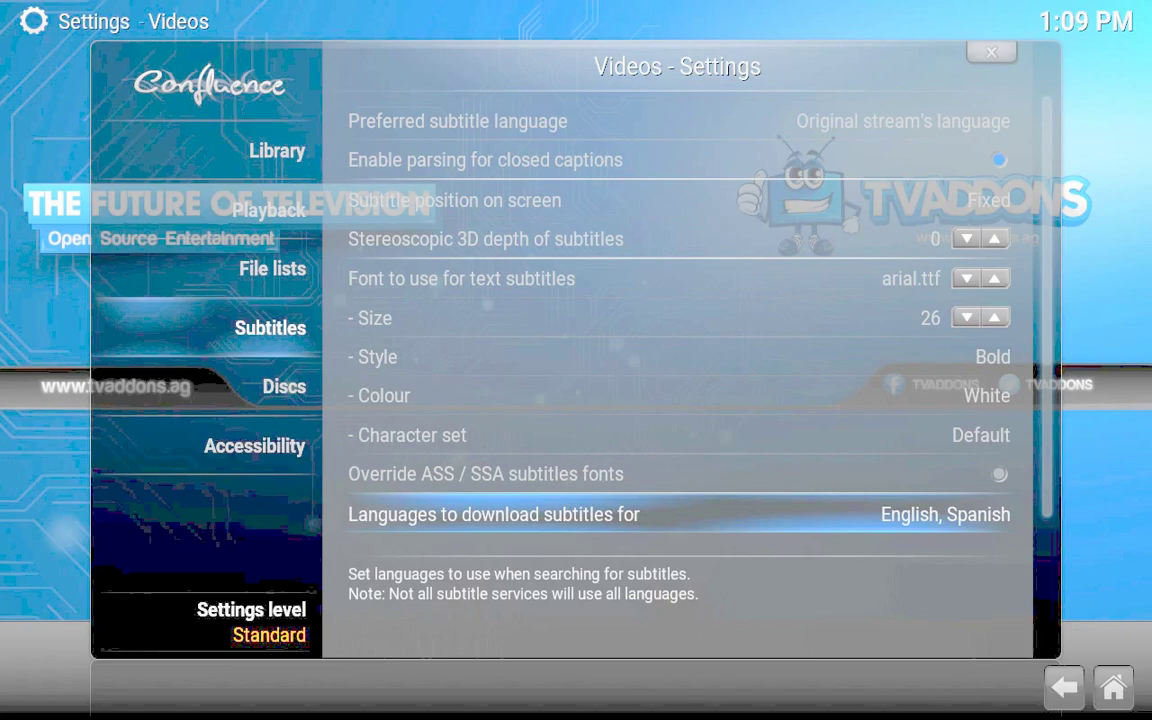
Step: Leave the settings and open the Videos section from the home screen
left_click(988, 55)
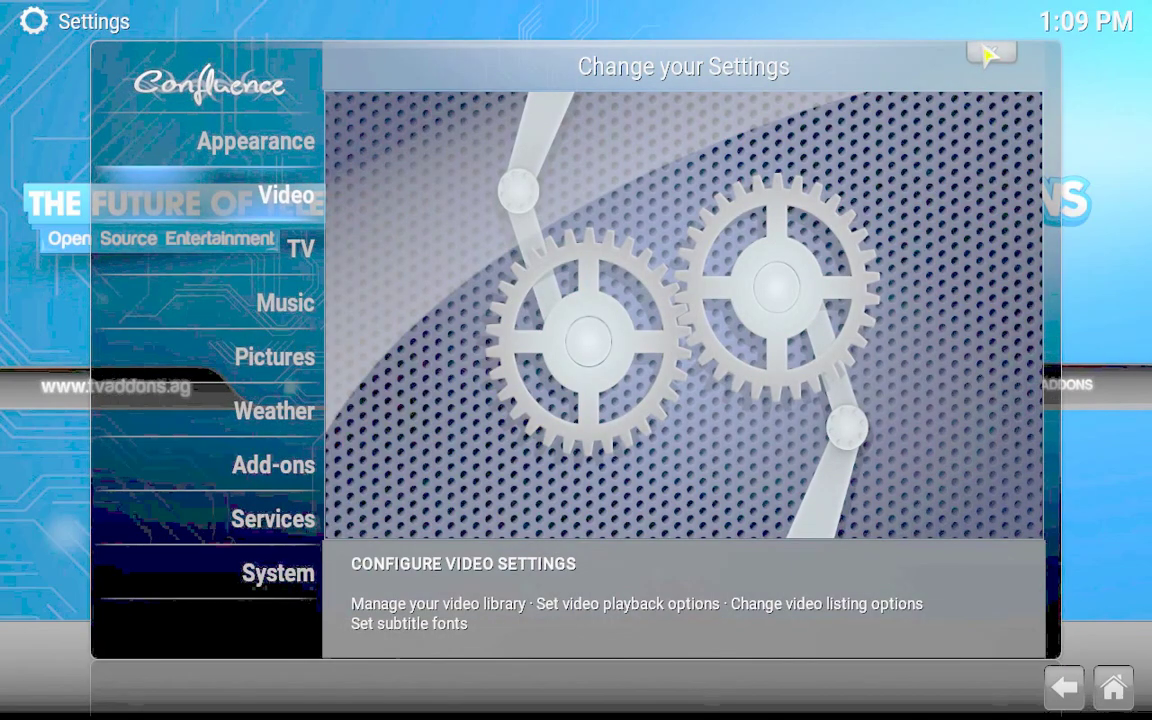
left_click(988, 55)
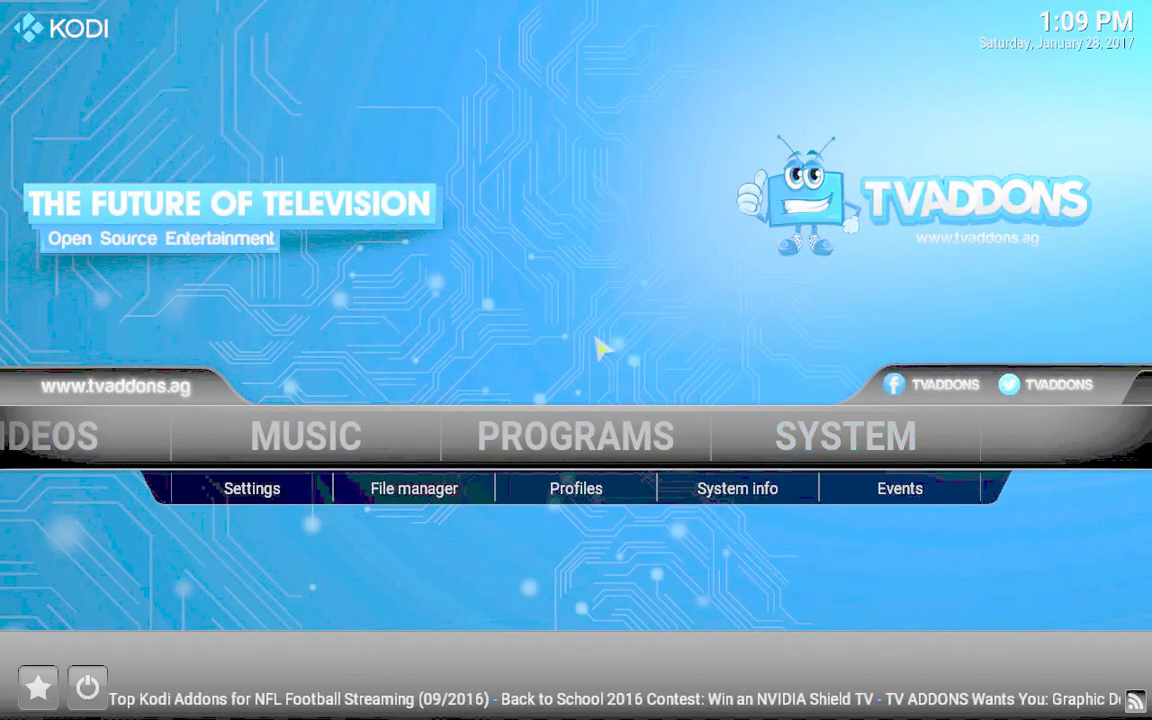
left_click(60, 440)
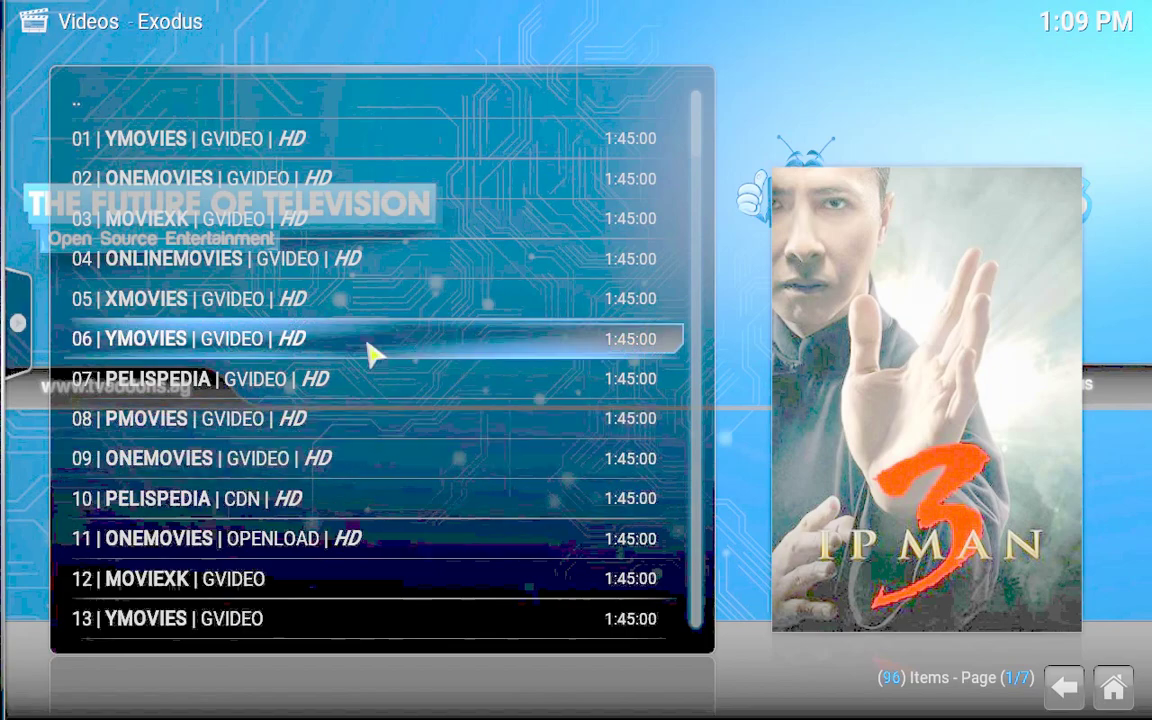
Step: Resume Ip Man 3 from 00:14:55 using source 01 YMOVIES GVIDEO HD and stop the playback
left_click(420, 156)
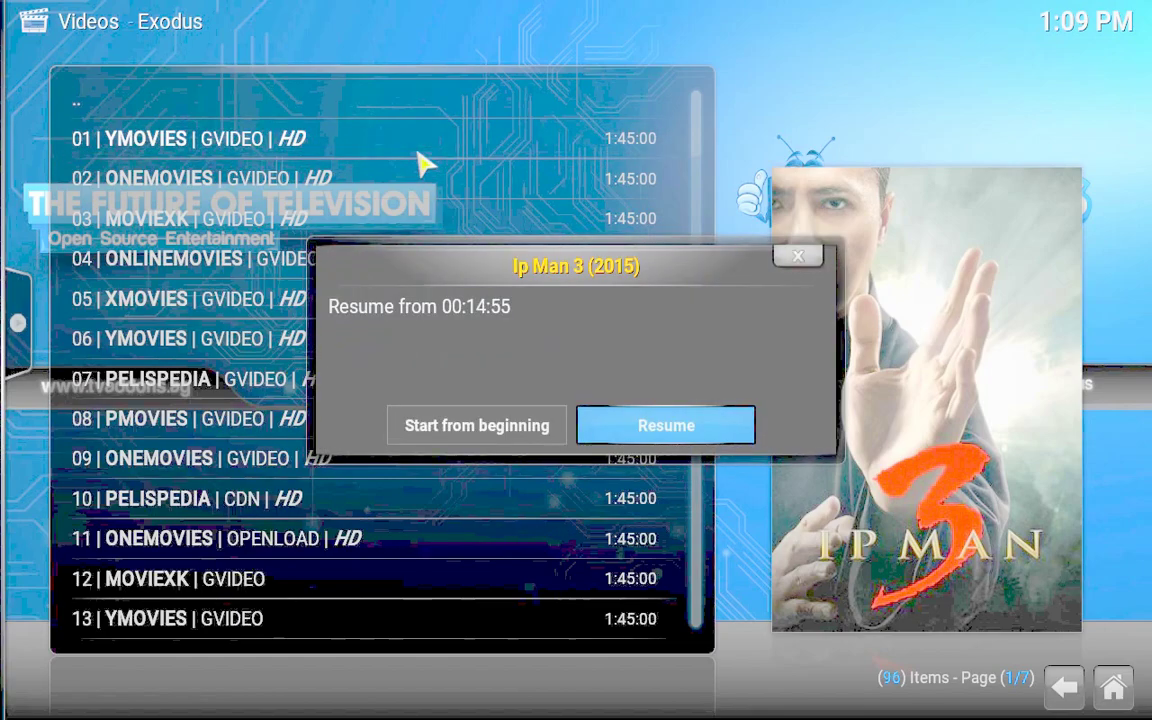
left_click(662, 425)
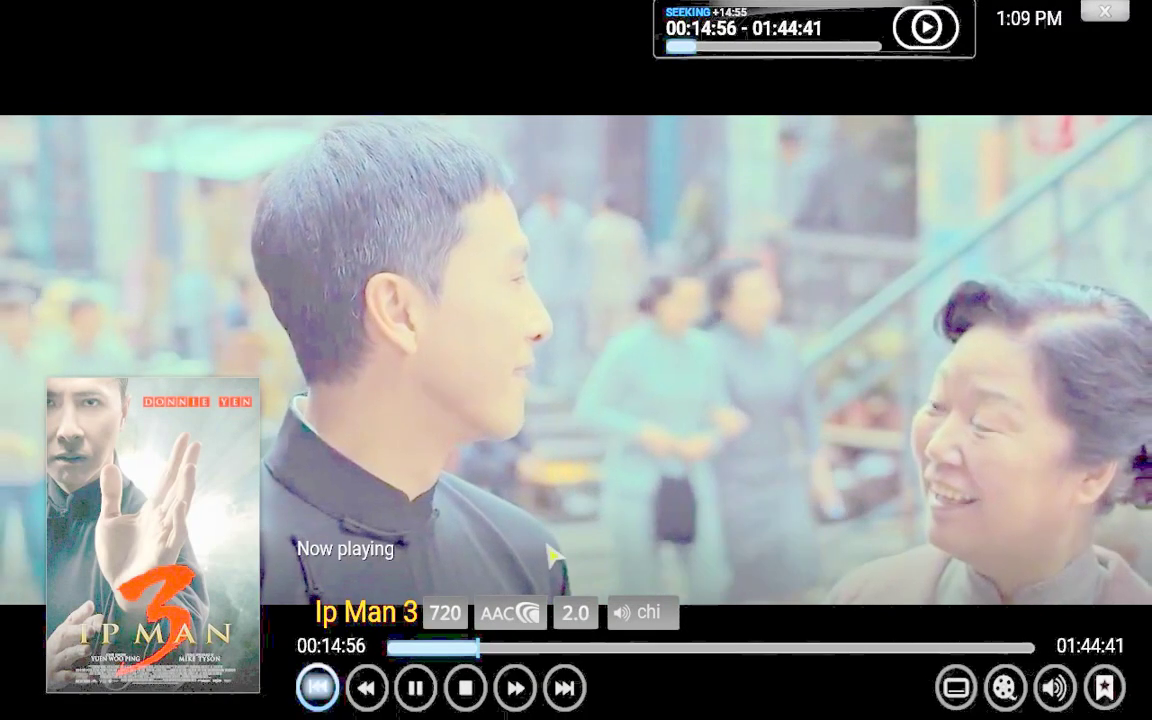
left_click(466, 690)
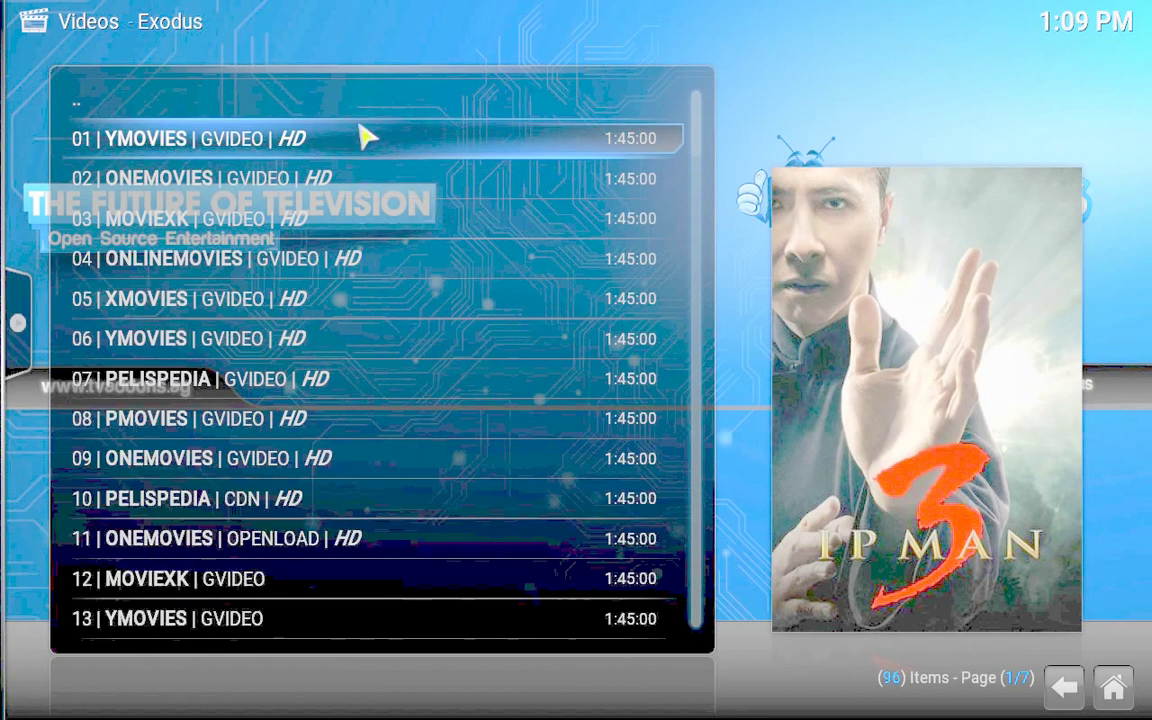
Step: Resume Ip Man 3 from 00:14:57 using source 01 YMOVIES GVIDEO HD and pause the playback
left_click(366, 140)
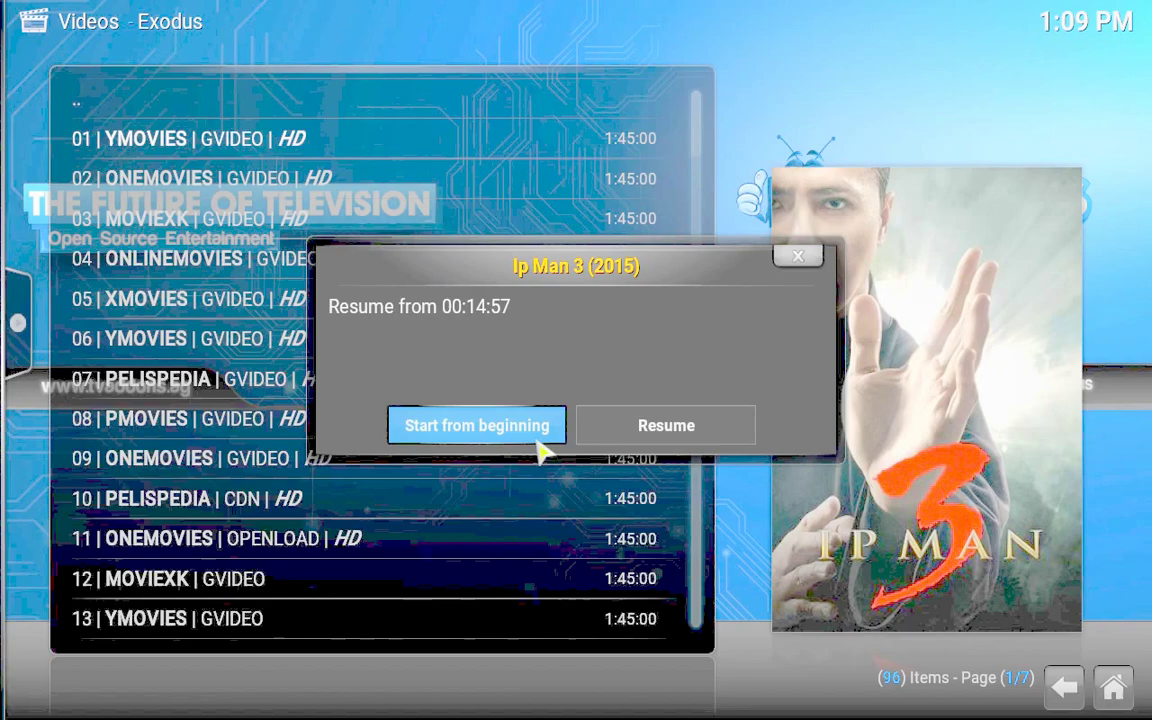
left_click(620, 430)
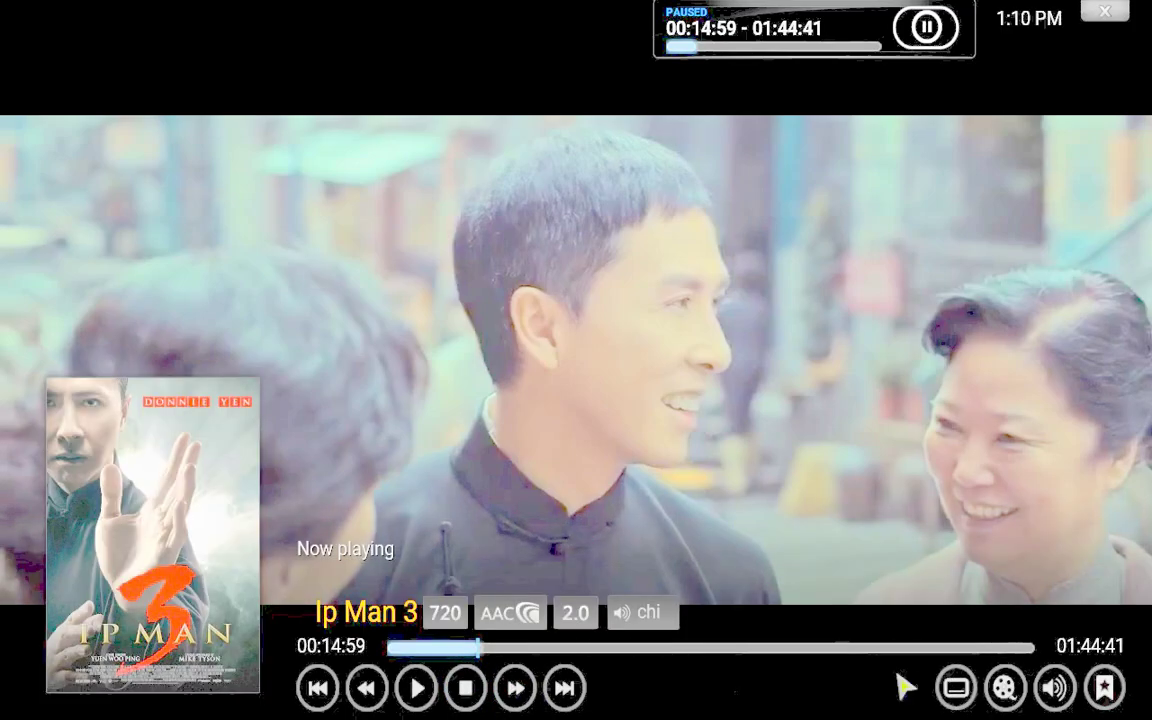
Step: Download the five-star English subtitle Ip.Man.3.2015.720p.BluRay.x264-WiKi.srt from OpenSubtitles and play the movie briefly with it
mouse_move(961, 701)
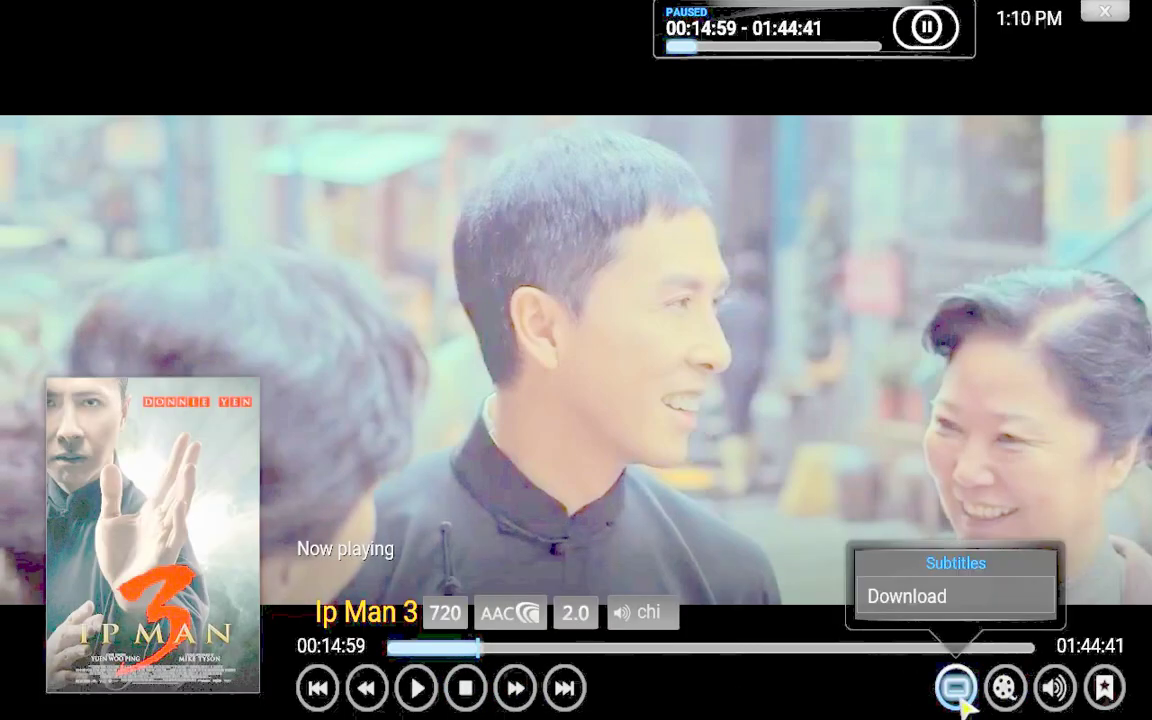
left_click(968, 605)
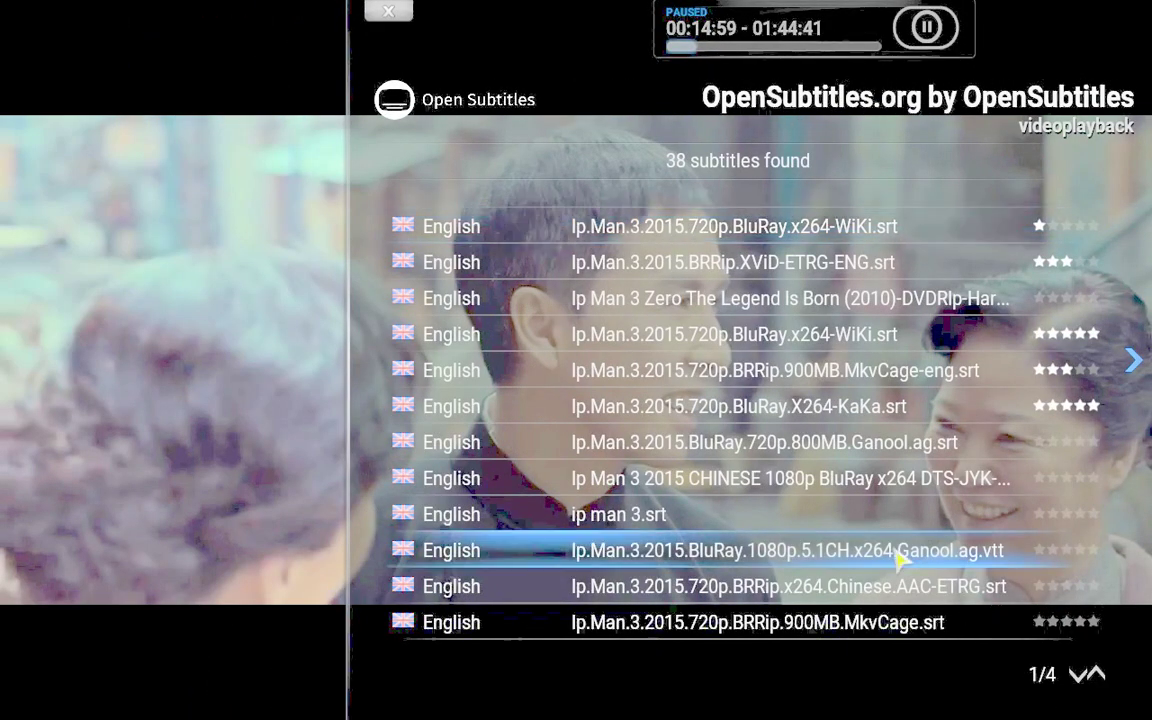
scroll(693, 300, "down", 4)
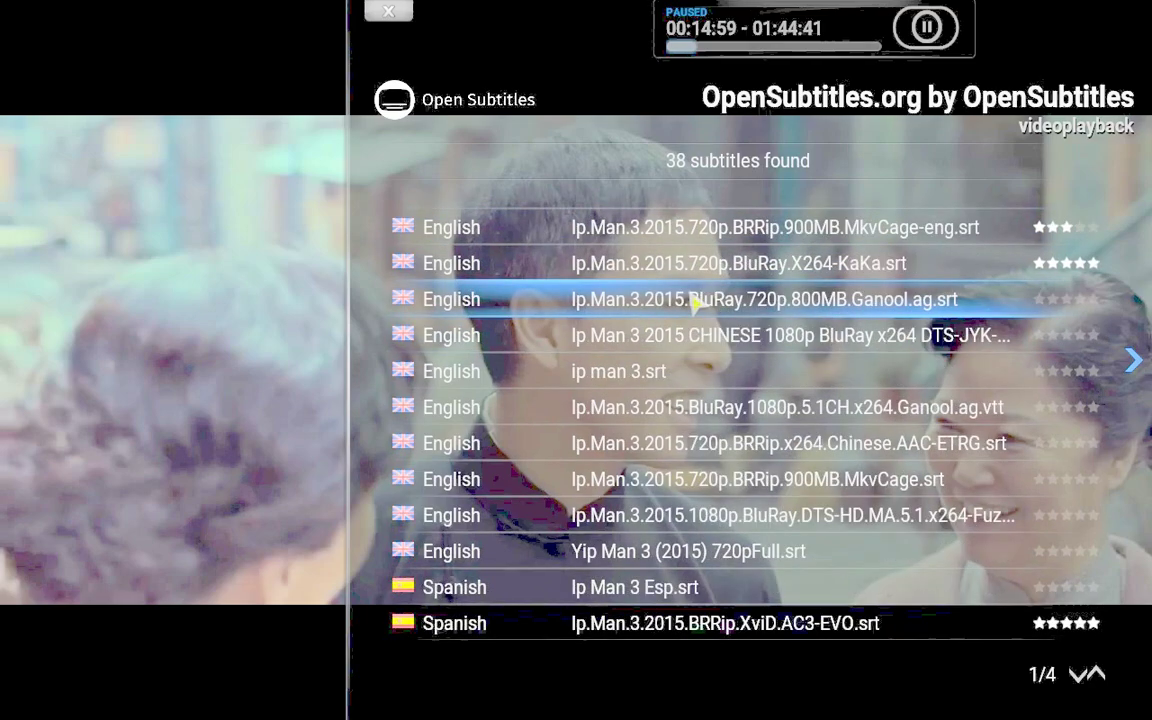
scroll(693, 300, "down", 9)
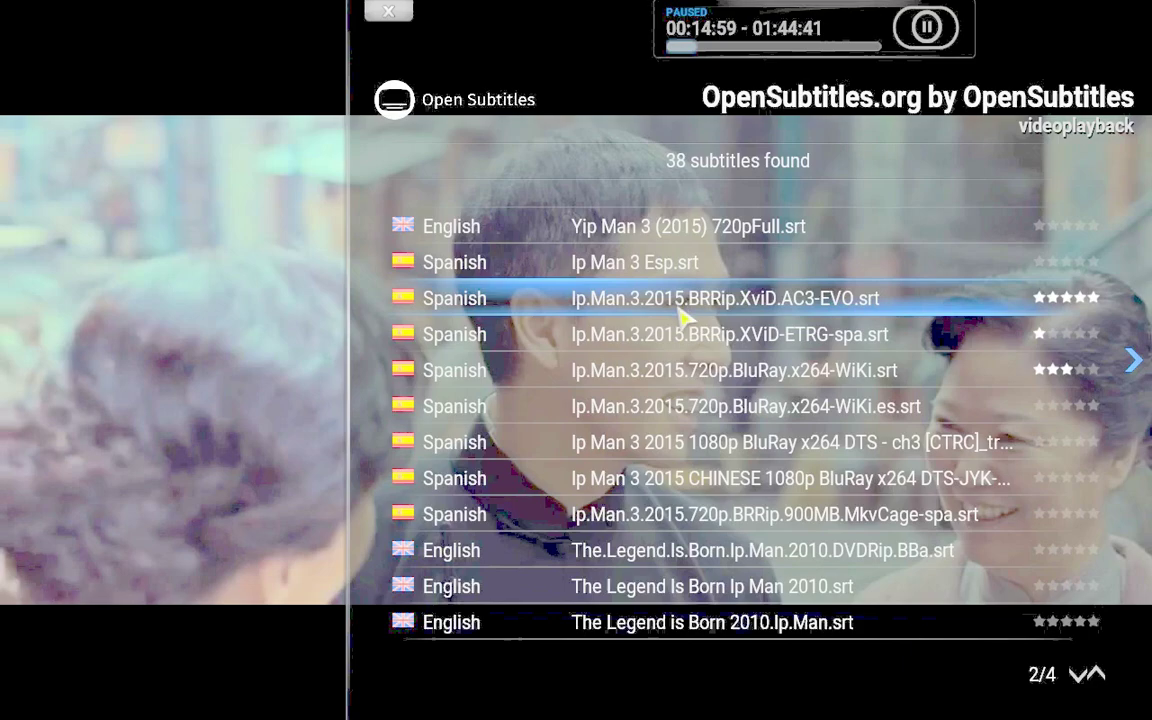
scroll(680, 315, "up", 2)
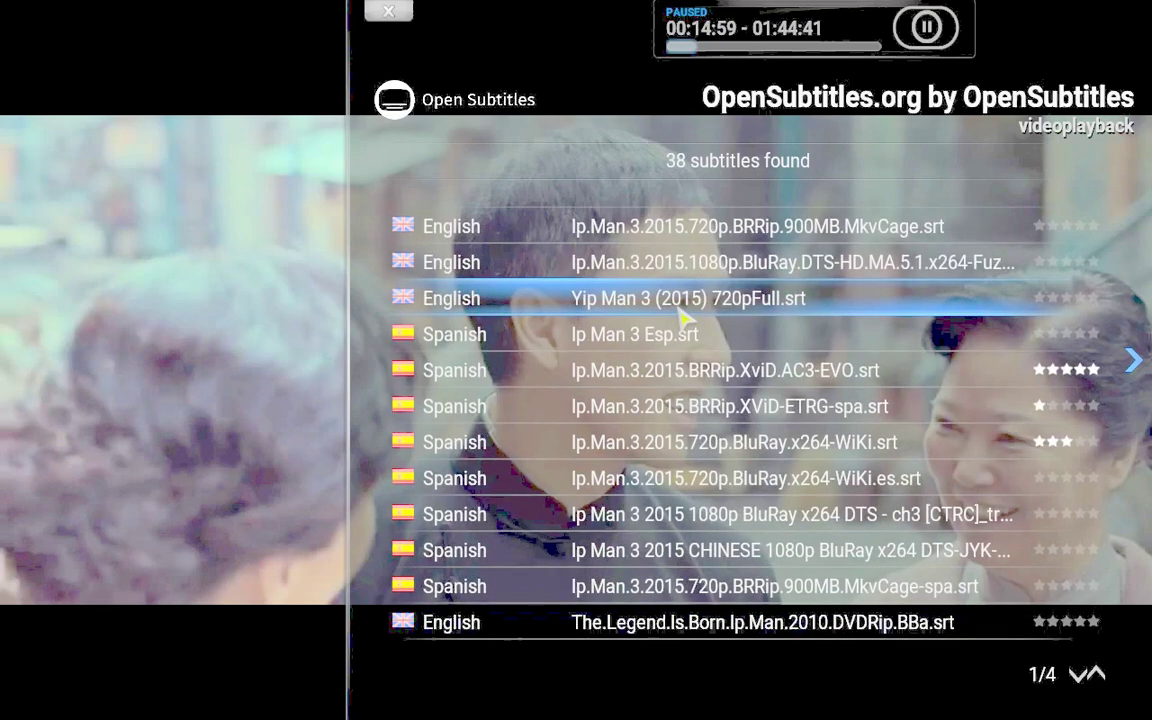
scroll(685, 318, "down", 2)
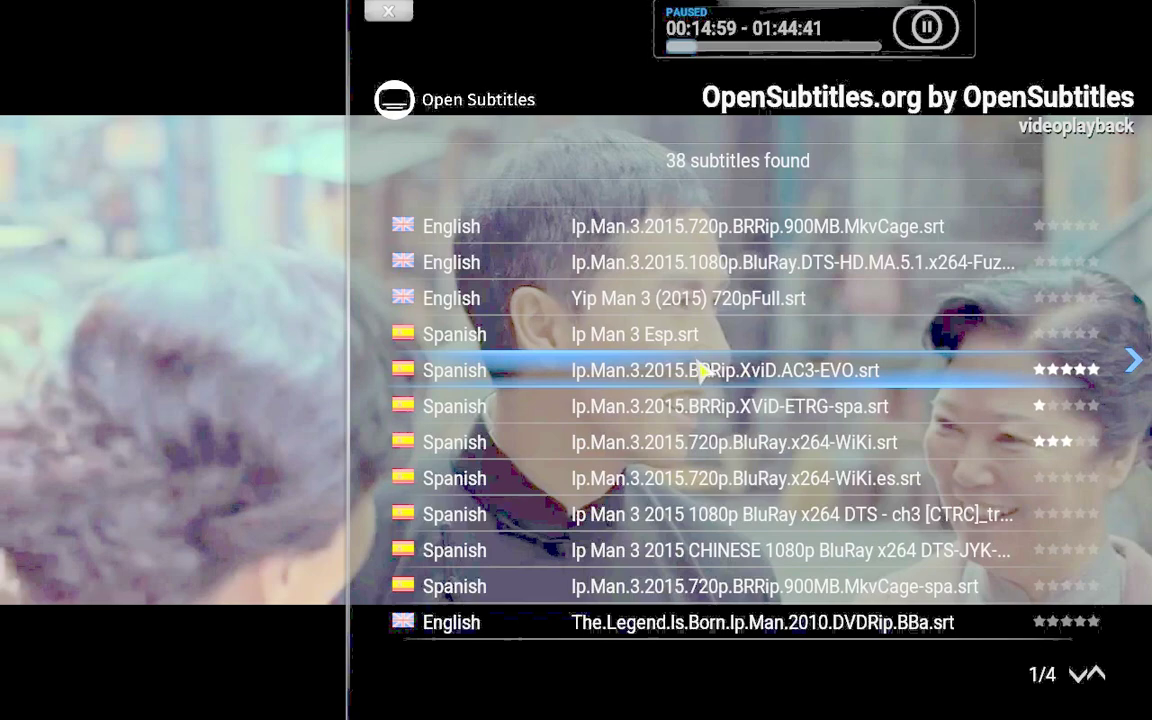
scroll(700, 357, "up", 11)
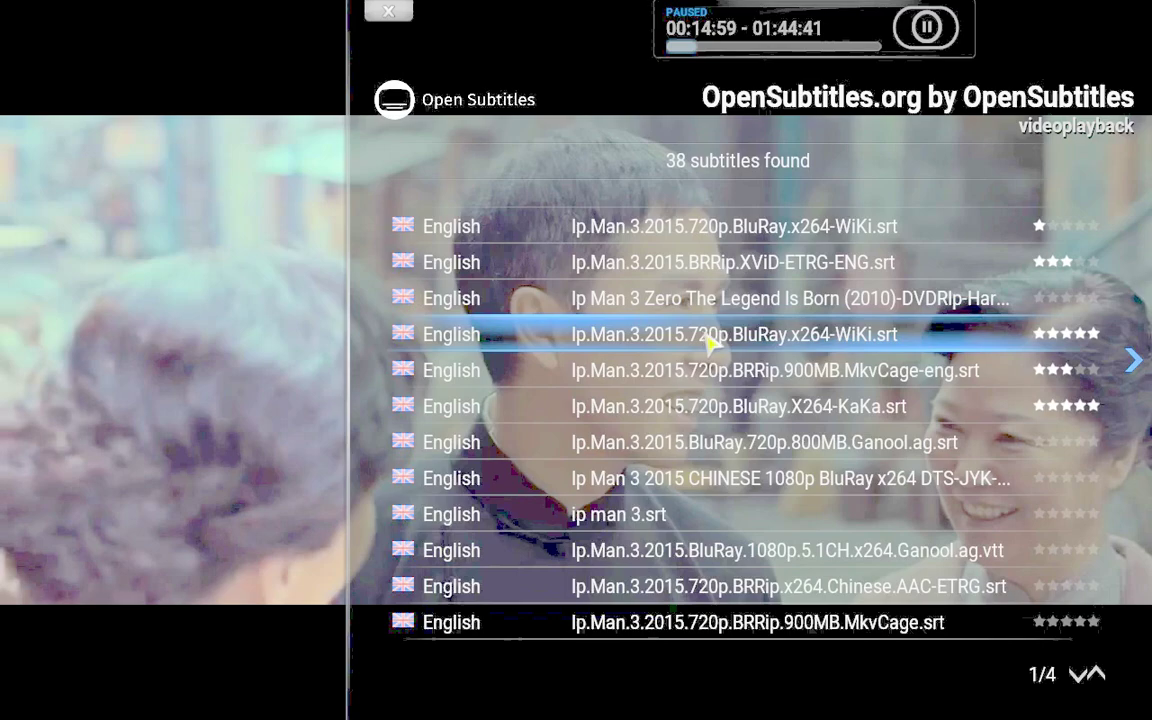
left_click(897, 343)
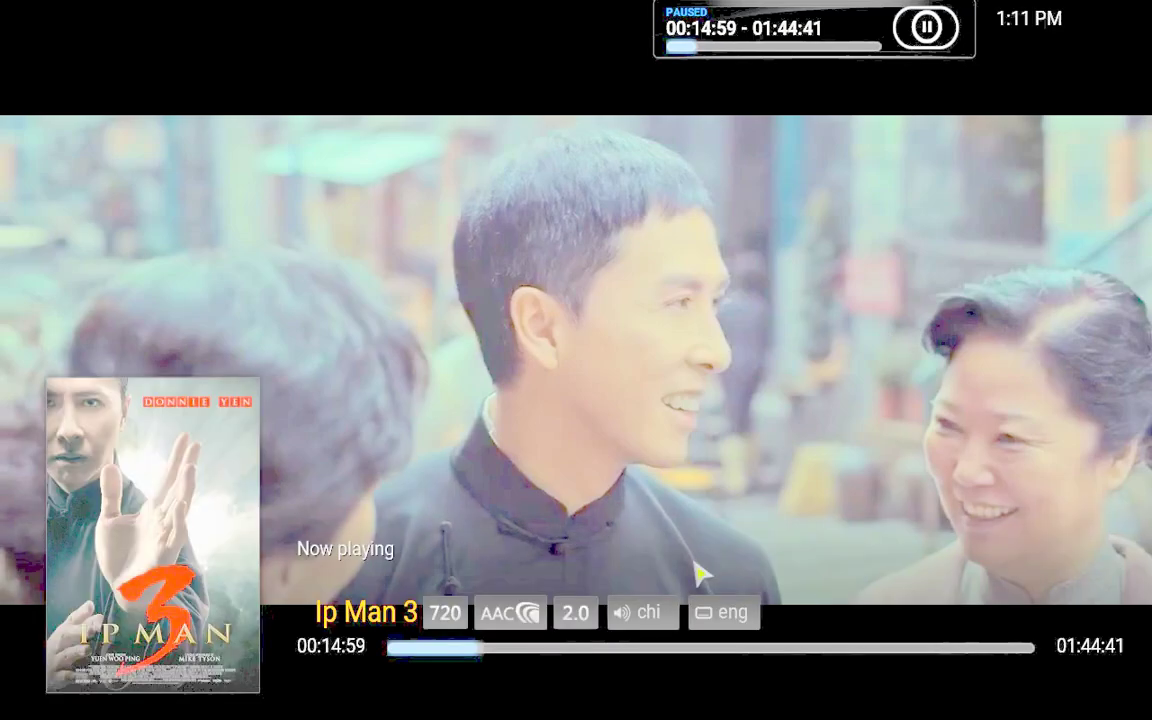
mouse_move(643, 648)
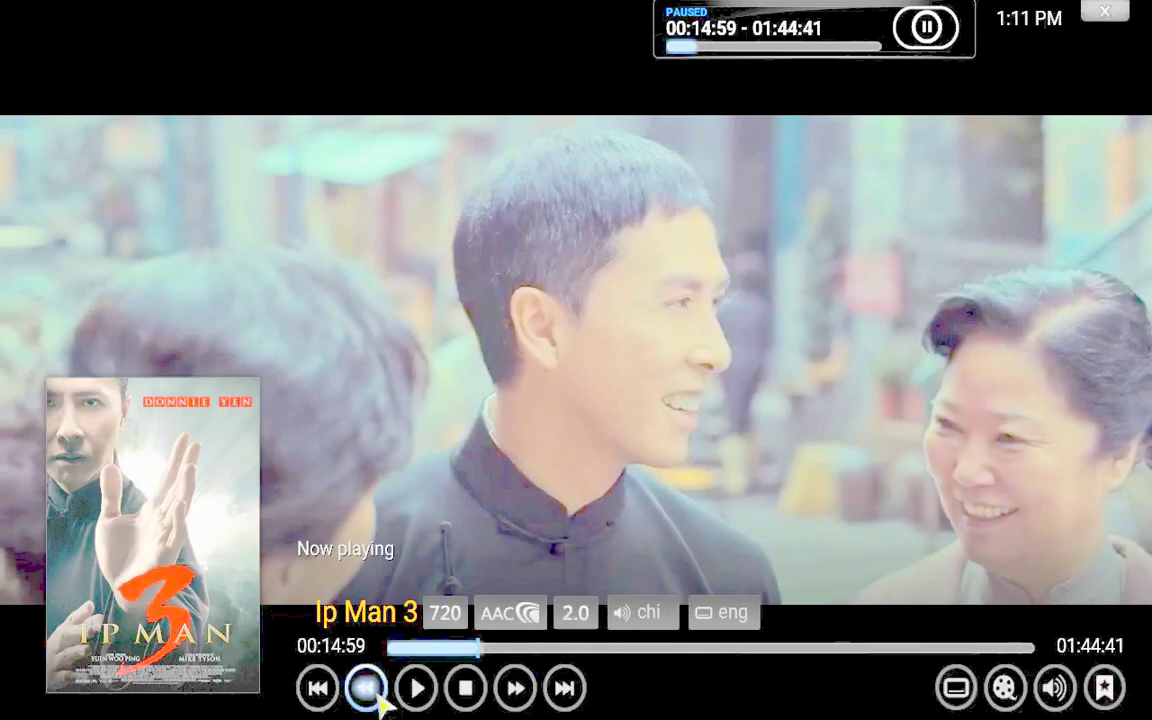
left_click(407, 696)
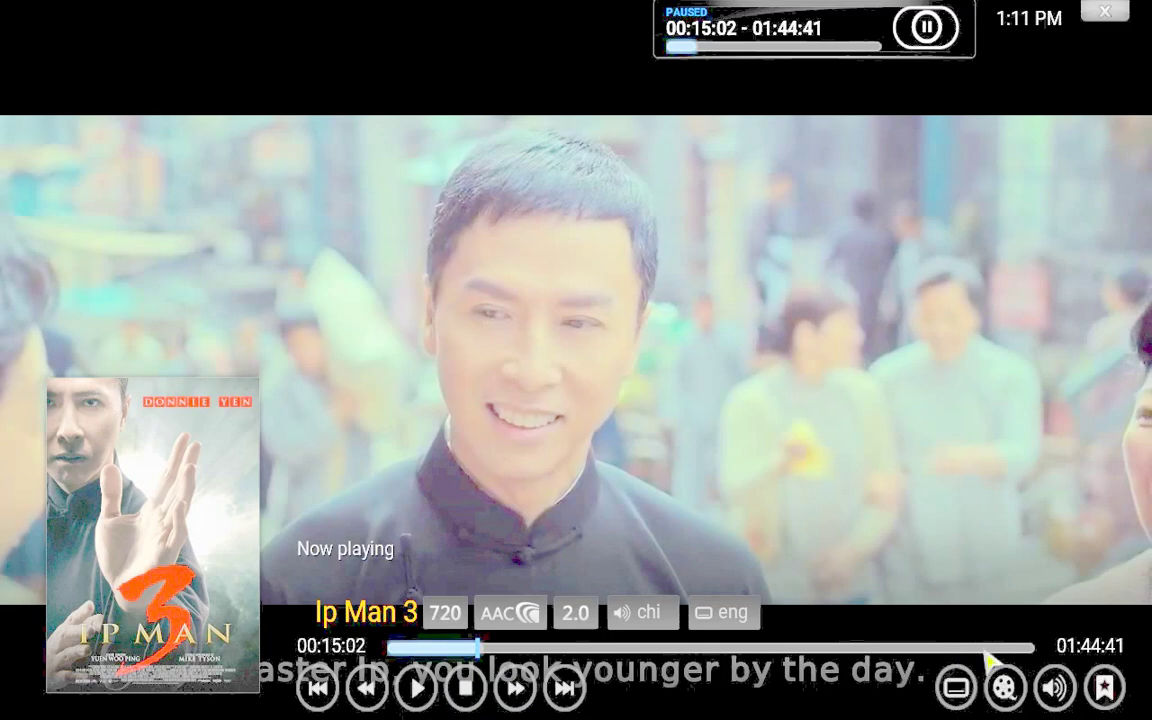
Step: Replace the English subtitle by downloading the five-star Spanish Ip.Man.3.2015.BRRip.XviD.AC3-EVO.srt from OpenSubtitles
left_click(955, 680)
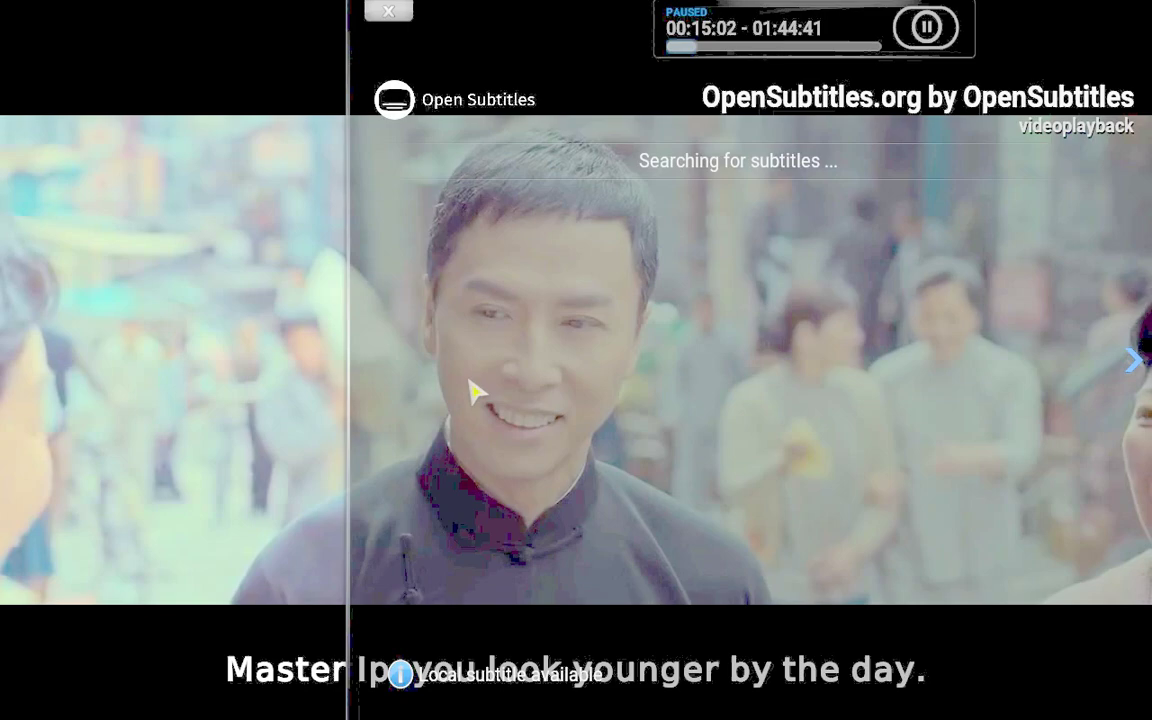
scroll(473, 388, "down", 8)
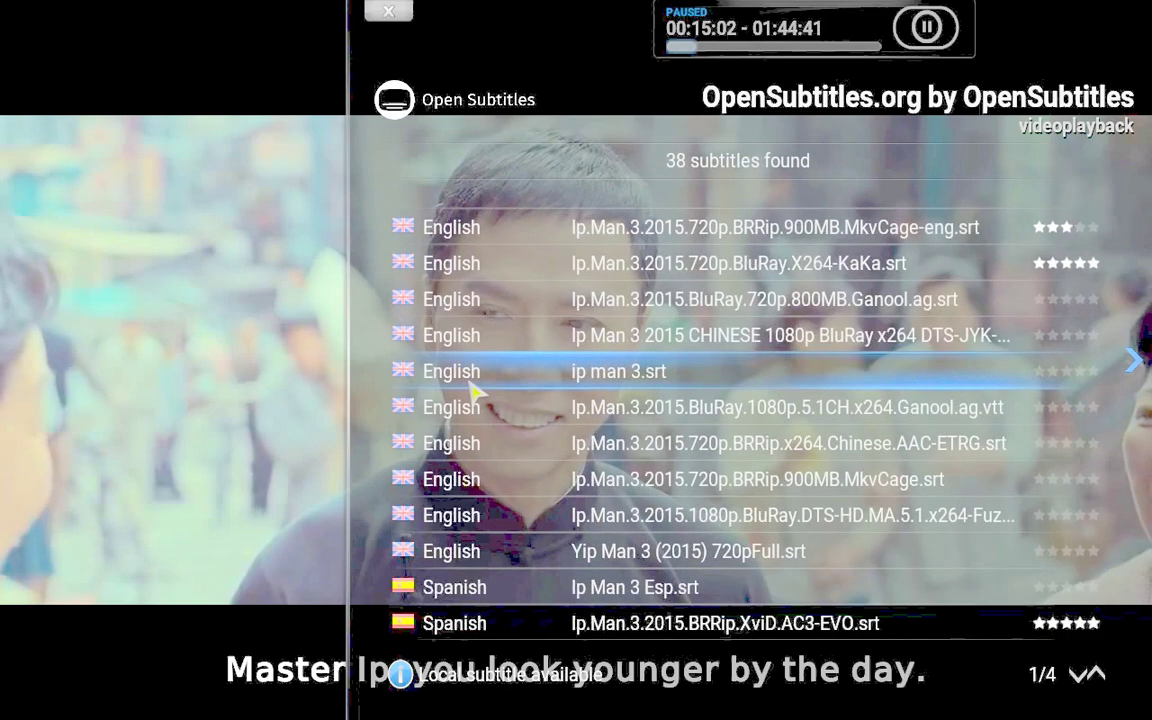
scroll(475, 392, "down", 1)
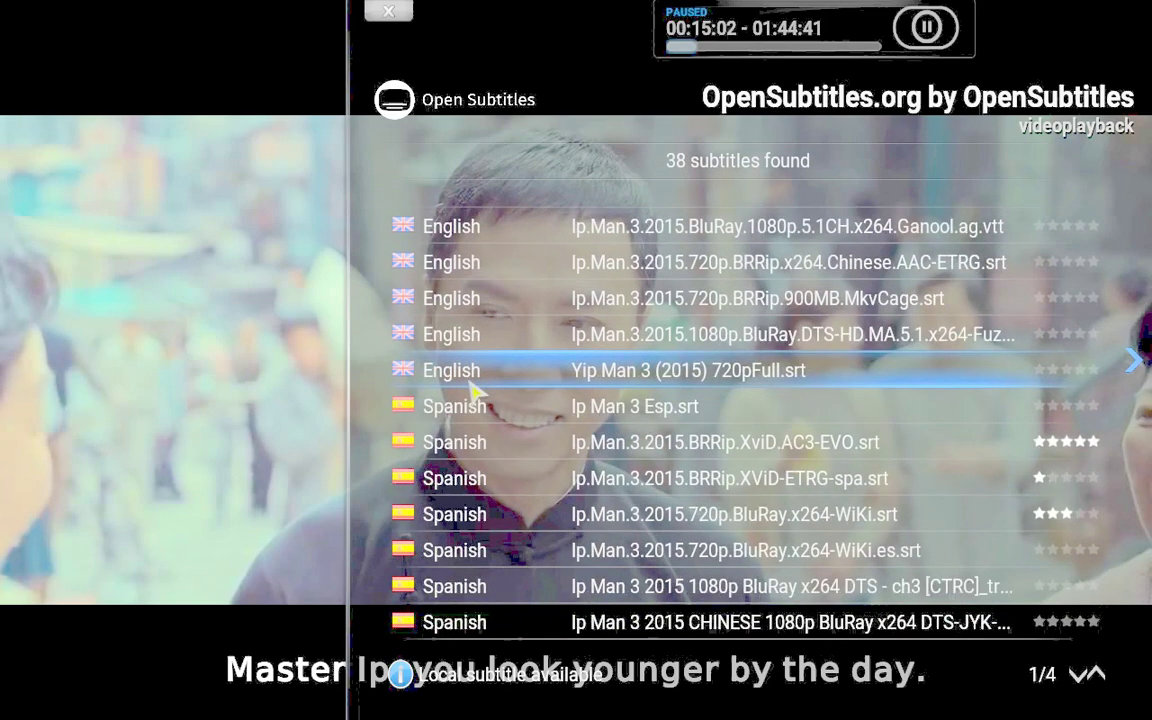
left_click(467, 454)
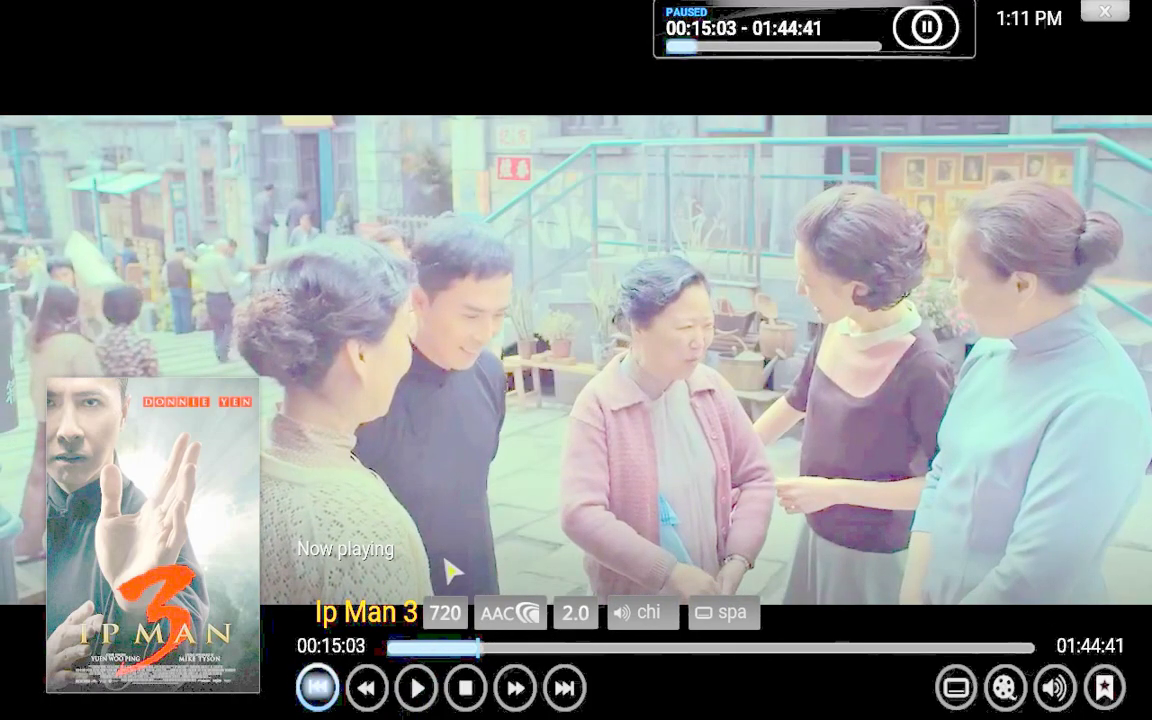
Step: Play a short stretch of the movie to check the Spanish subtitles and pause it again
mouse_move(474, 688)
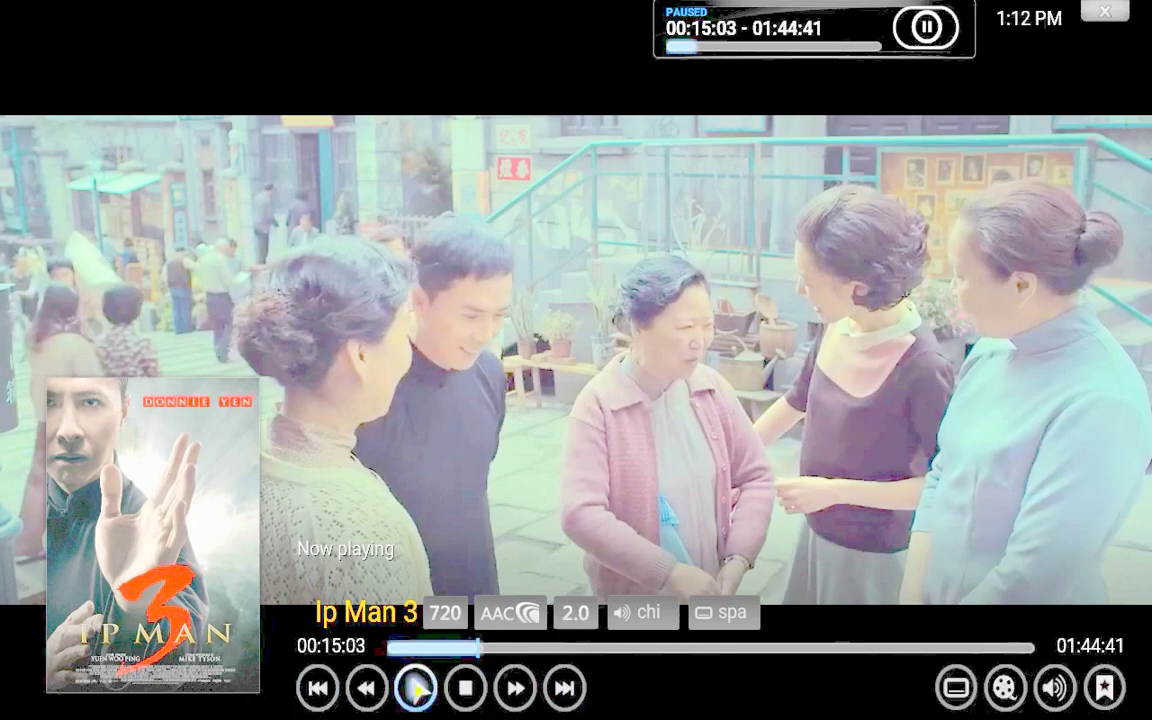
key("space")
key("space")
key("Left")
key("Left")
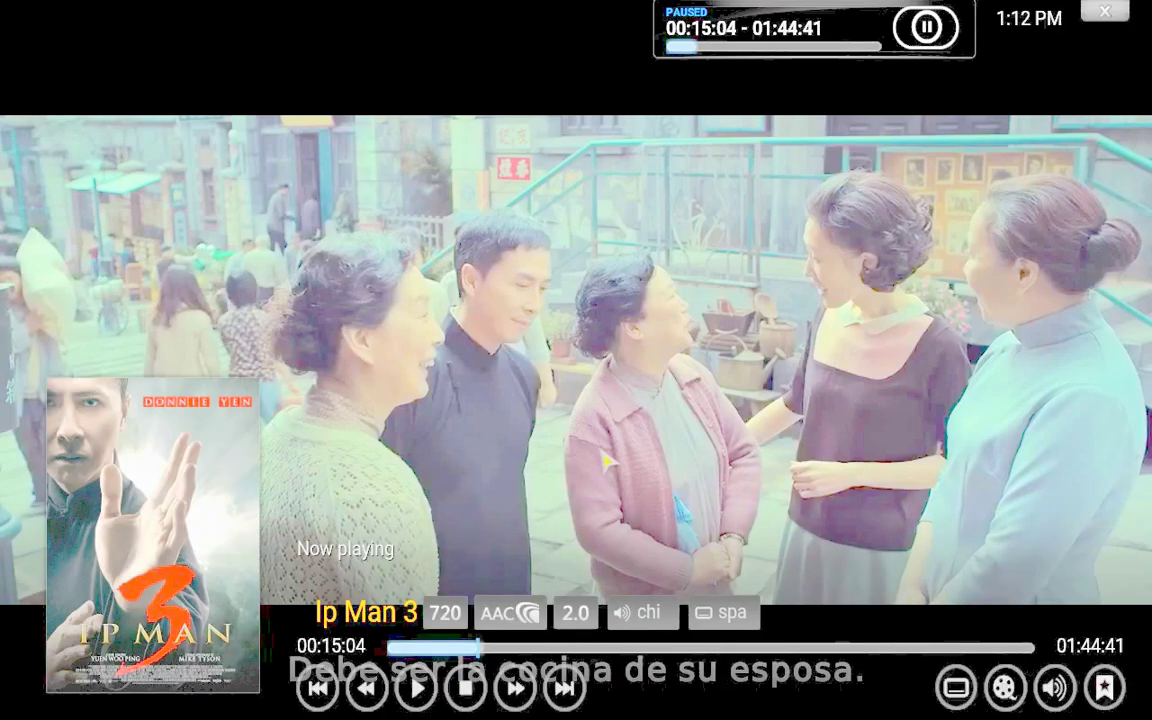
Step: Stop the movie and go back from the Exodus source list to the home screen
left_click(468, 690)
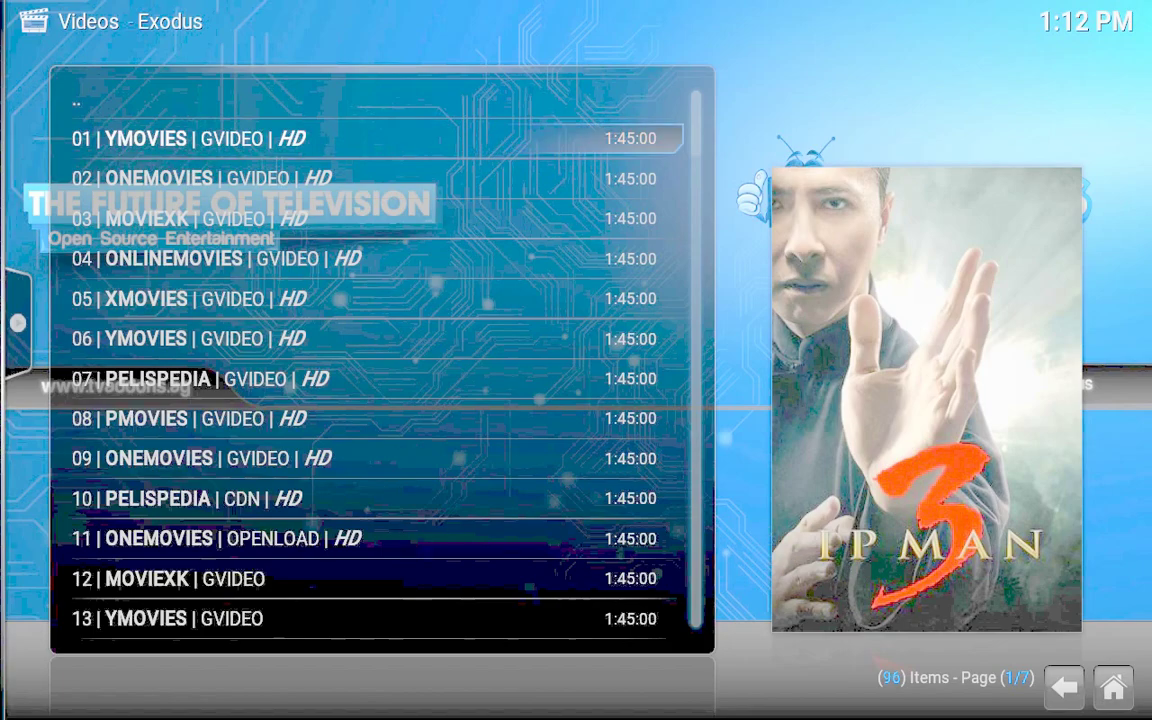
key("Escape")
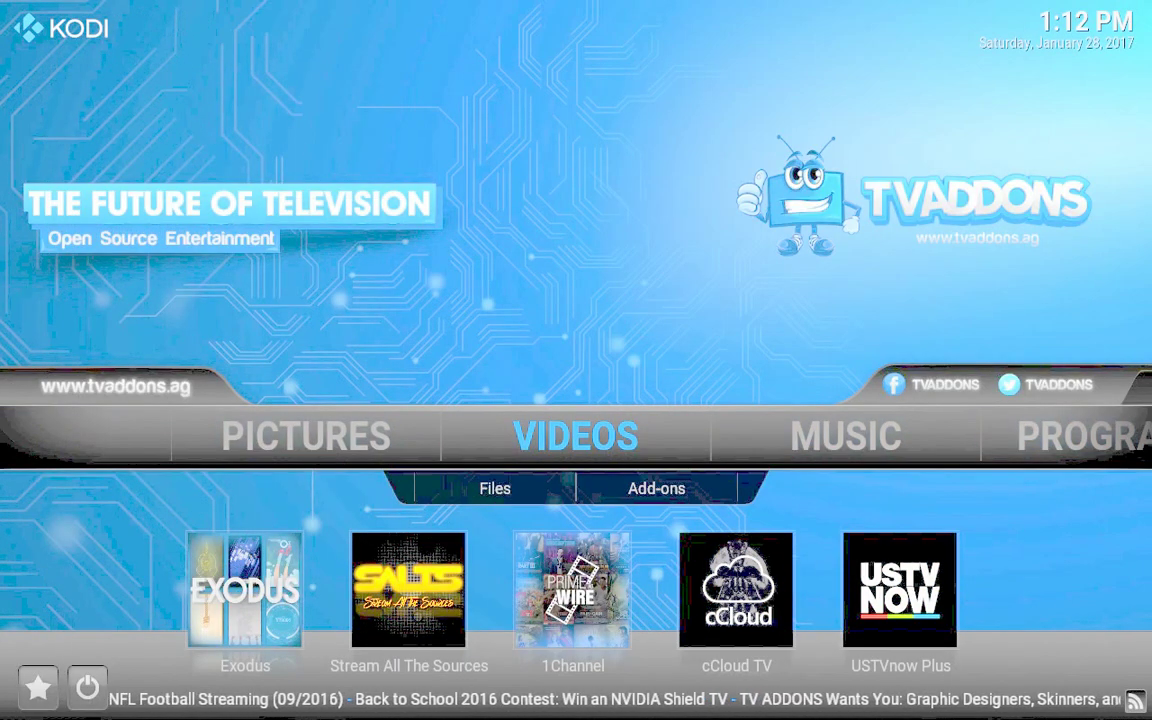